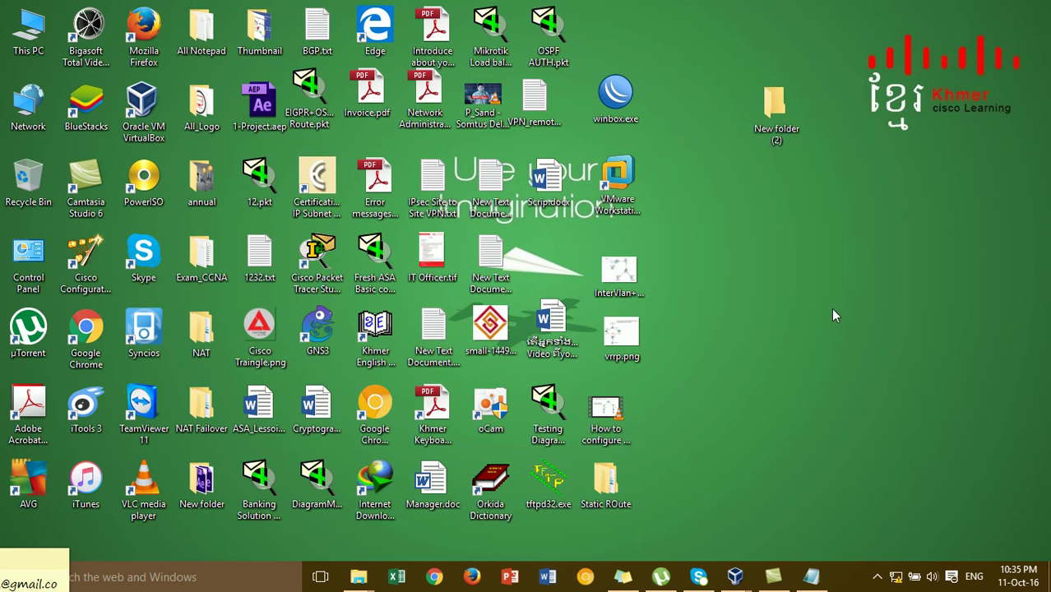
Review the title and requirements in the notes file New Text Document (2).txt, and minimize it.
click(810, 576)
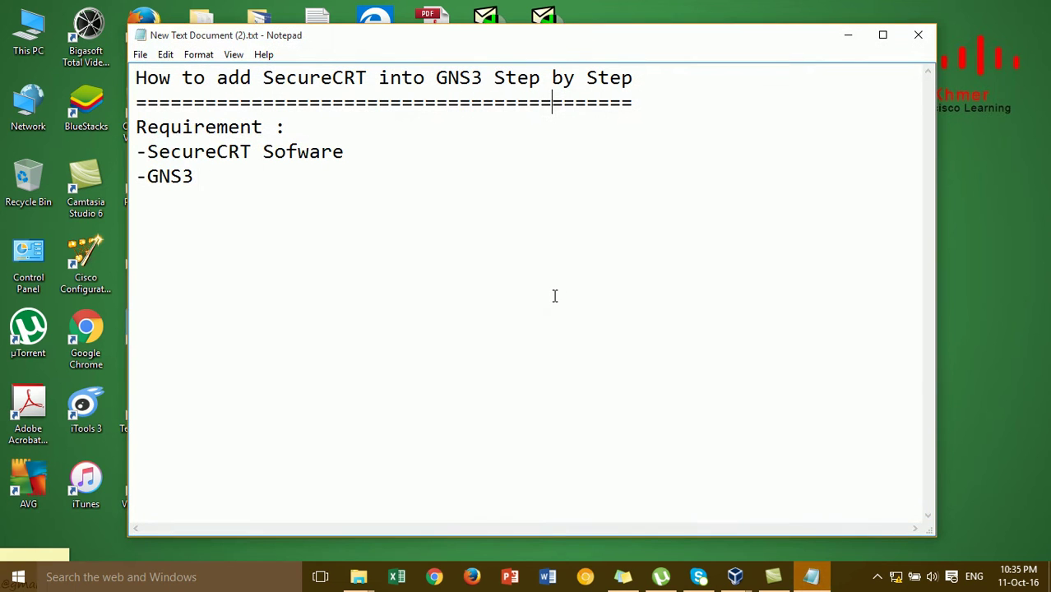
click(261, 100)
click(319, 102)
click(366, 100)
click(436, 93)
click(472, 95)
click(263, 129)
click(260, 206)
click(232, 153)
click(256, 154)
click(226, 157)
click(203, 175)
click(169, 179)
click(212, 178)
click(845, 40)
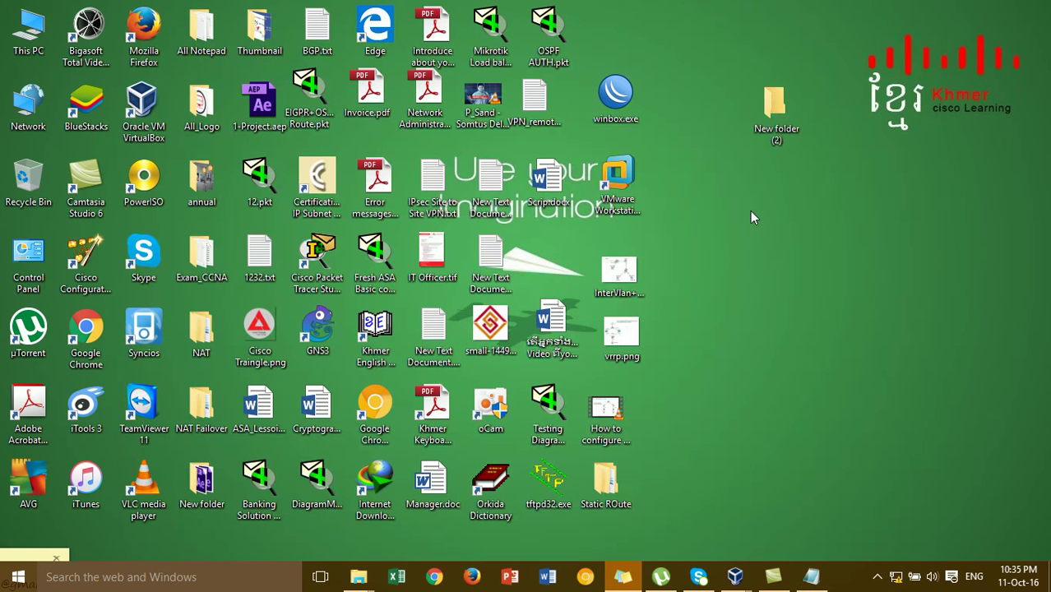
Try to install SecureCRT 6.7 by running scrt67b1-x86.exe as administrator from the Setup folder inside New folder (2).
double_click(777, 122)
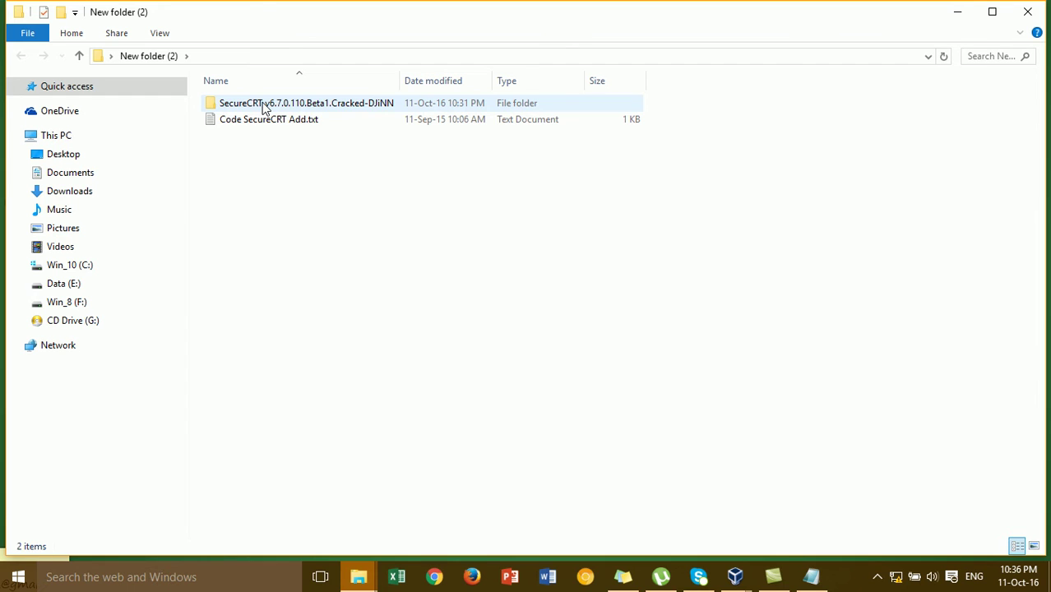
double_click(265, 105)
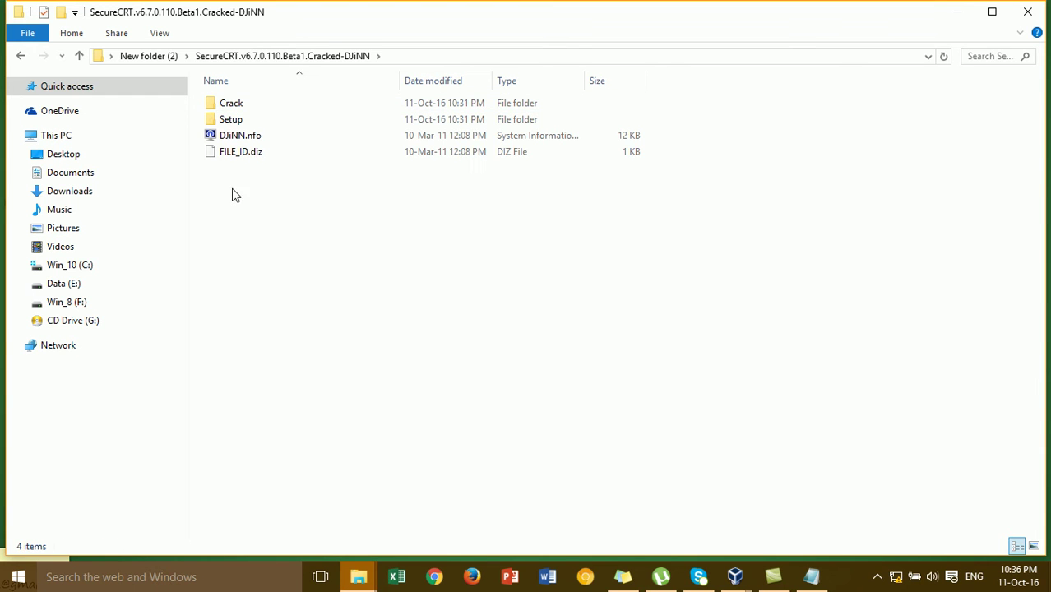
double_click(258, 124)
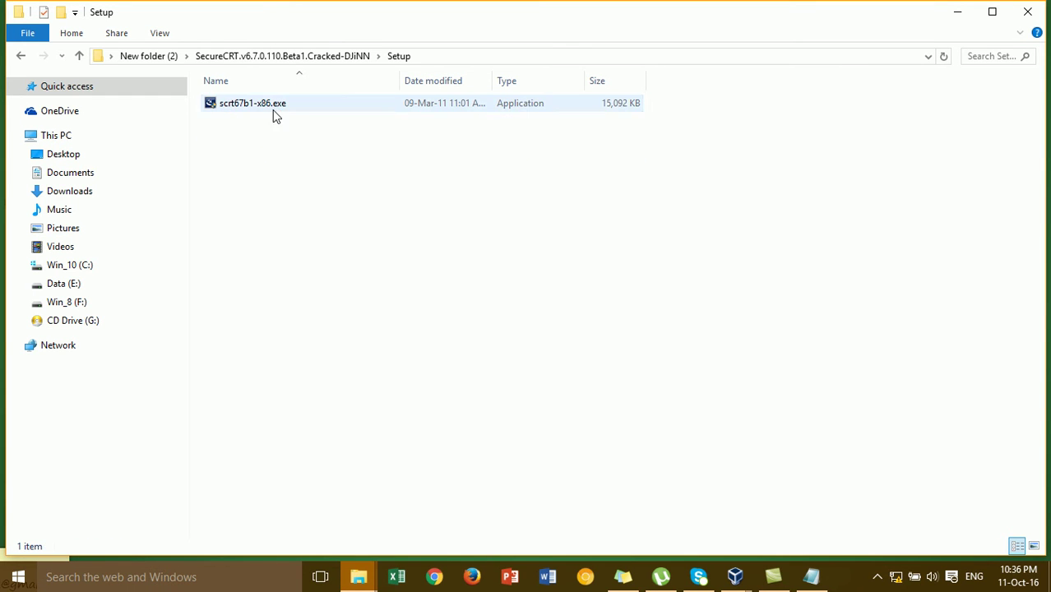
click(276, 111)
right_click(275, 106)
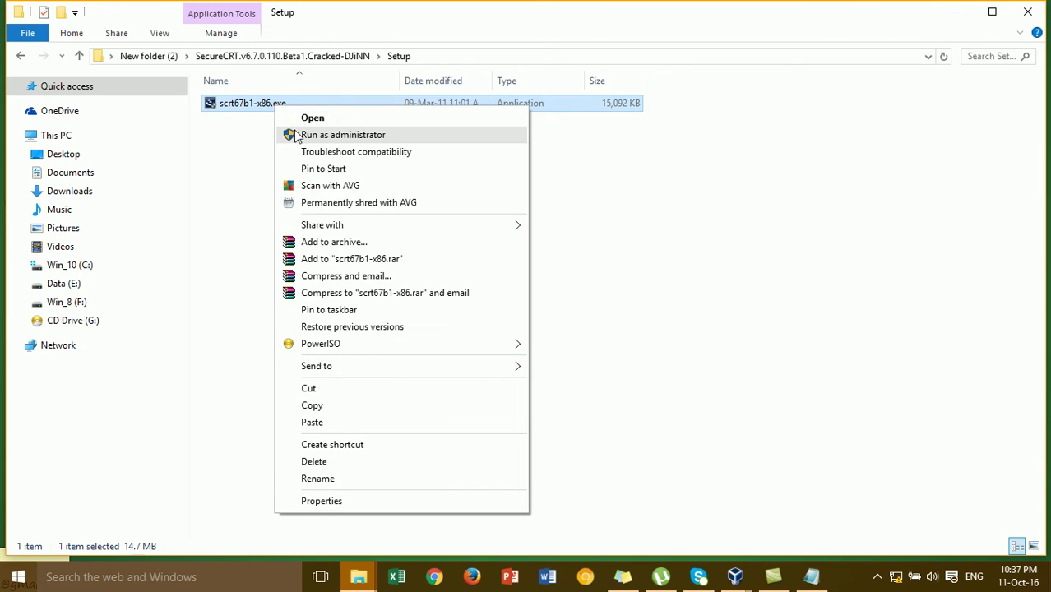
click(296, 135)
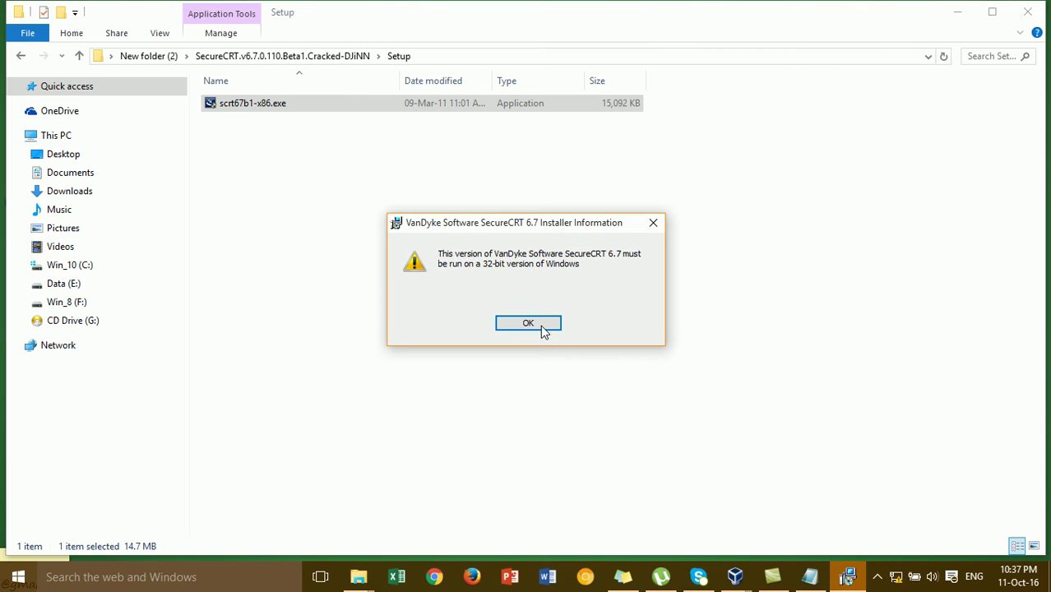
click(542, 326)
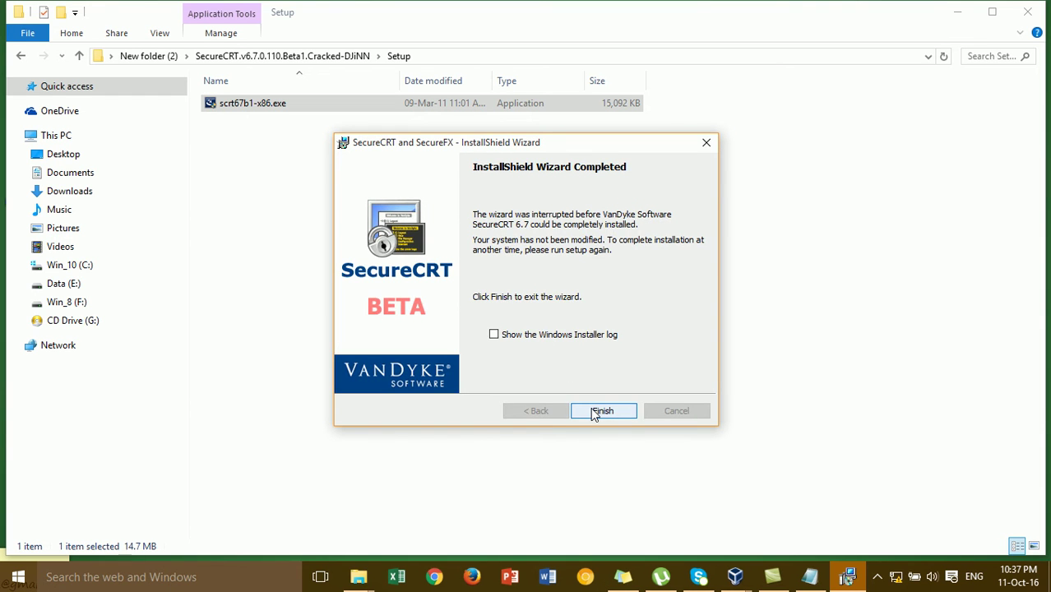
click(602, 410)
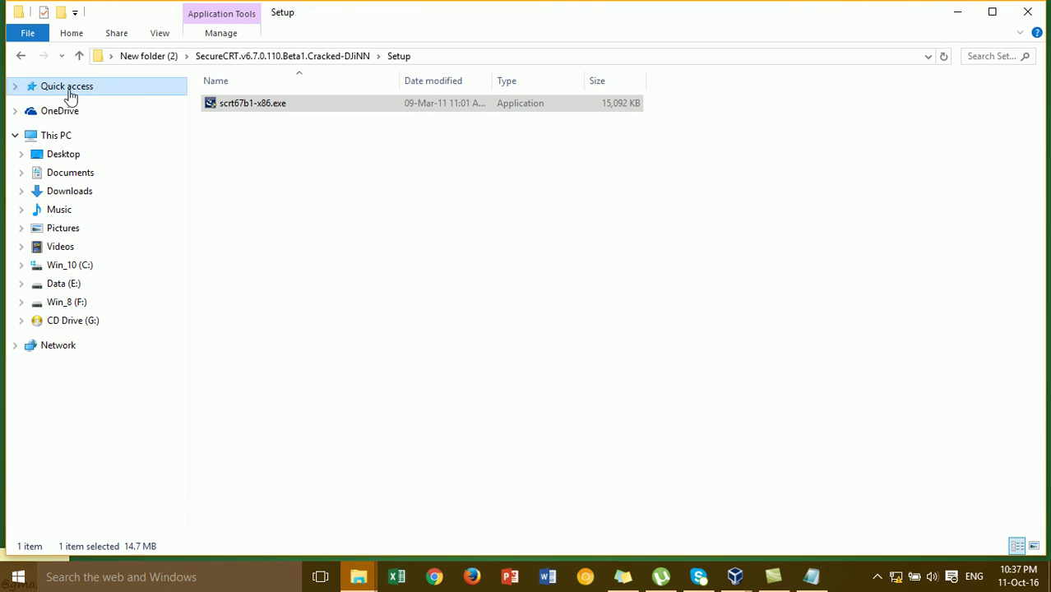
Copy SecureCRT.exe from the Crack folder of the SecureCRT 6.7 package and minimize the folder window.
click(21, 56)
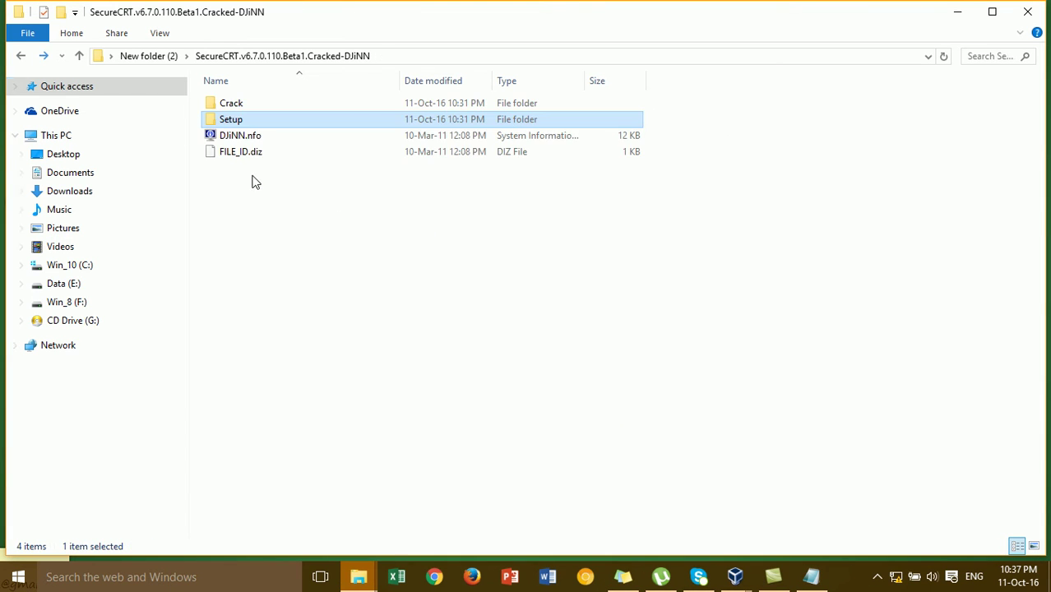
double_click(247, 105)
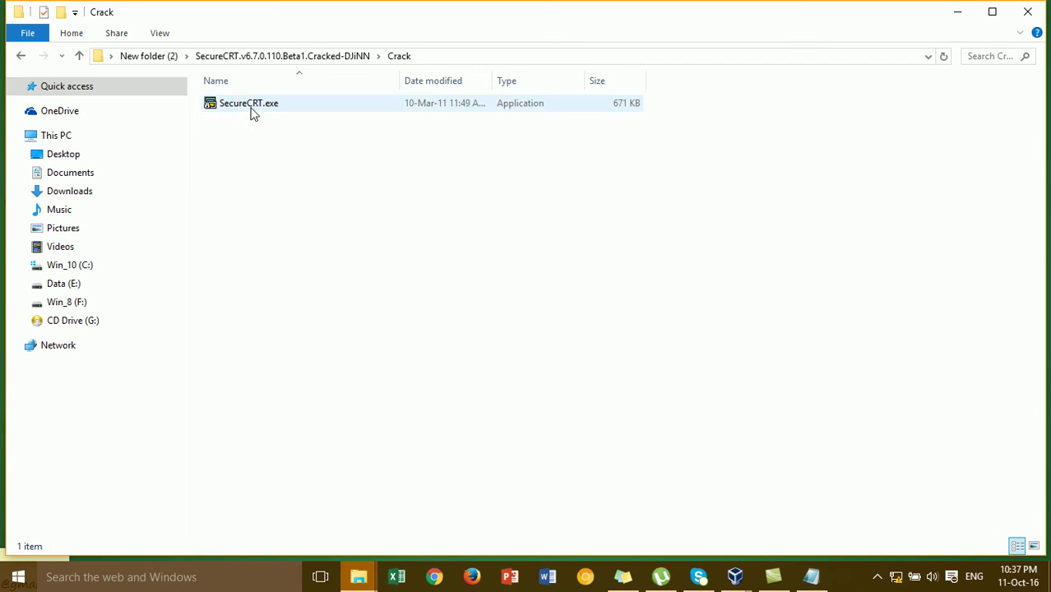
click(263, 107)
right_click(262, 108)
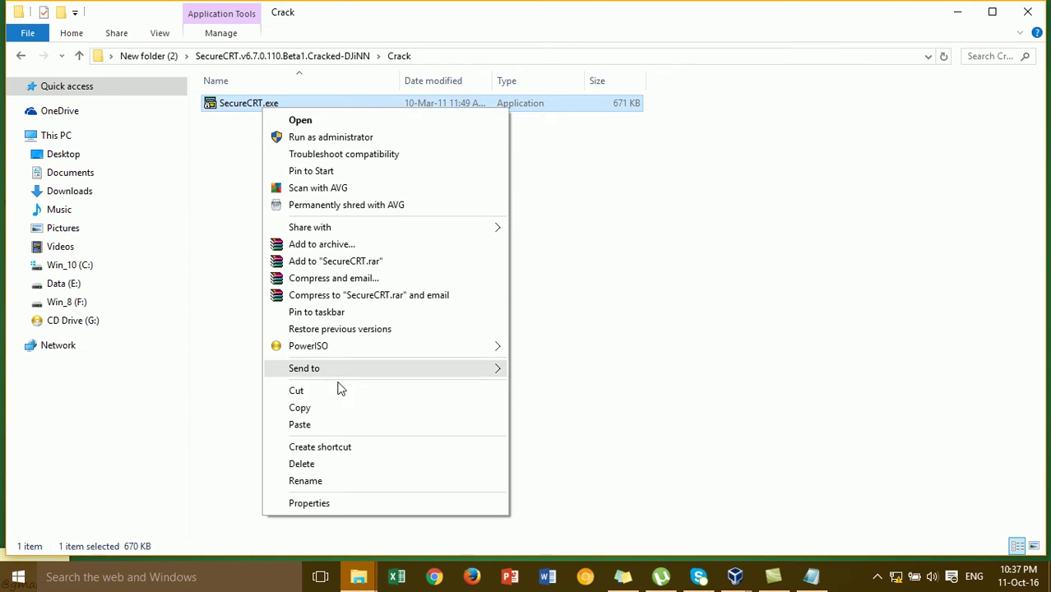
click(341, 407)
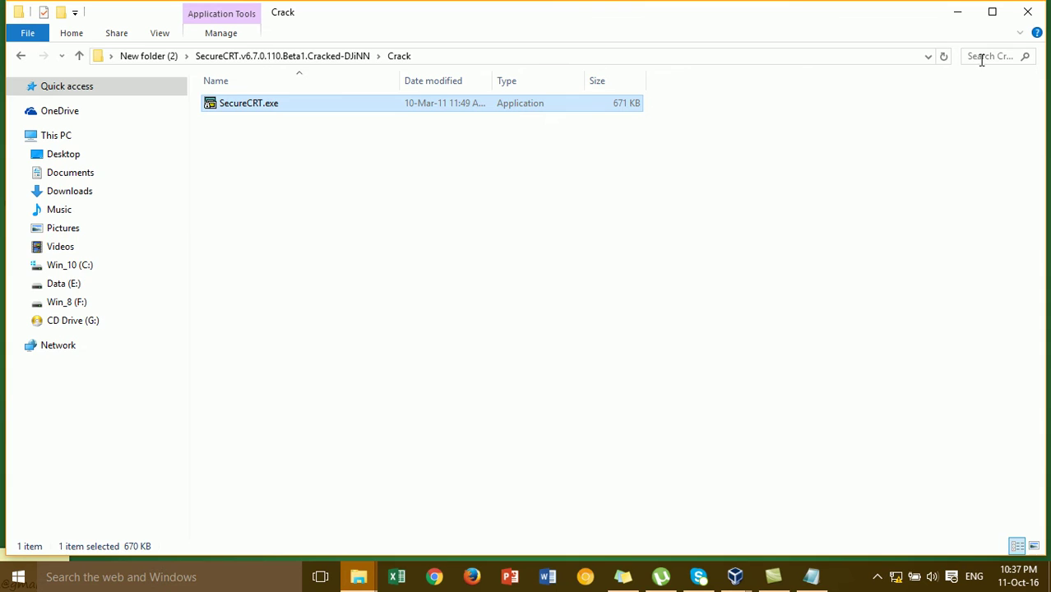
click(959, 13)
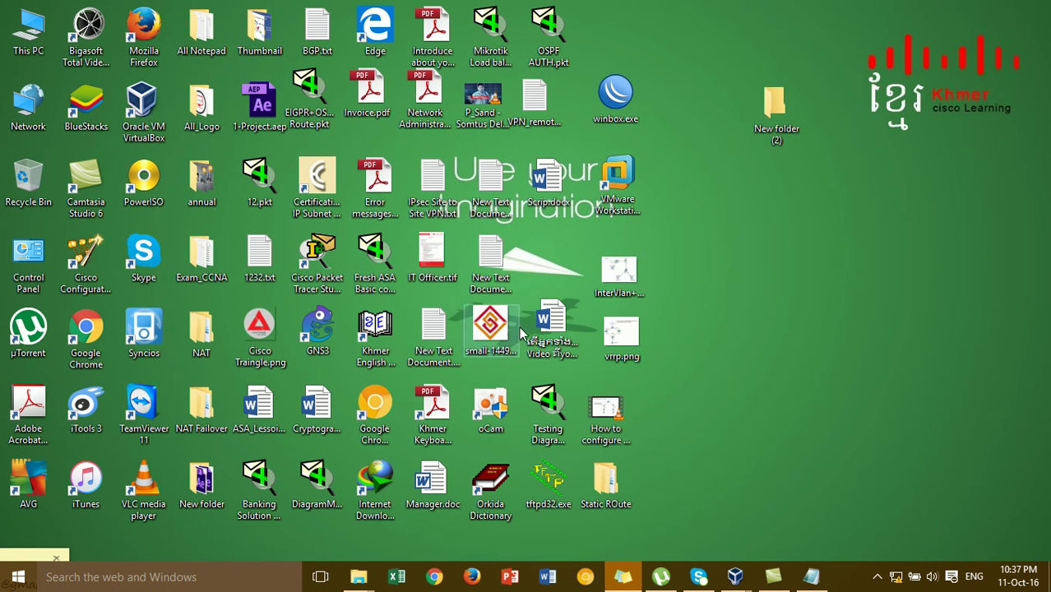
Reopen New folder (2) from the desktop and go to the Software_Server folder on the Data (E:) drive.
click(549, 411)
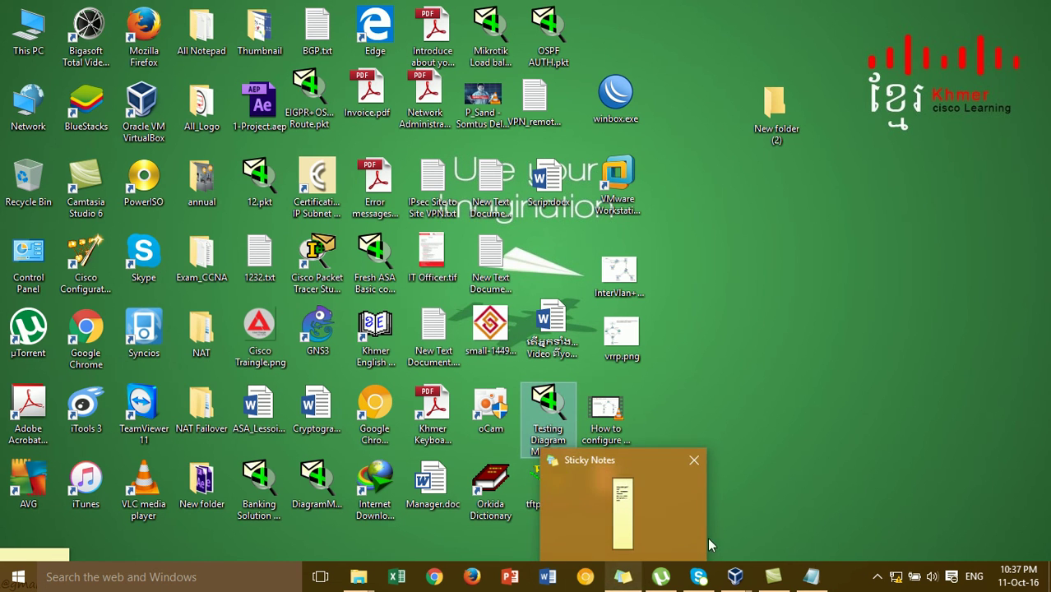
double_click(775, 116)
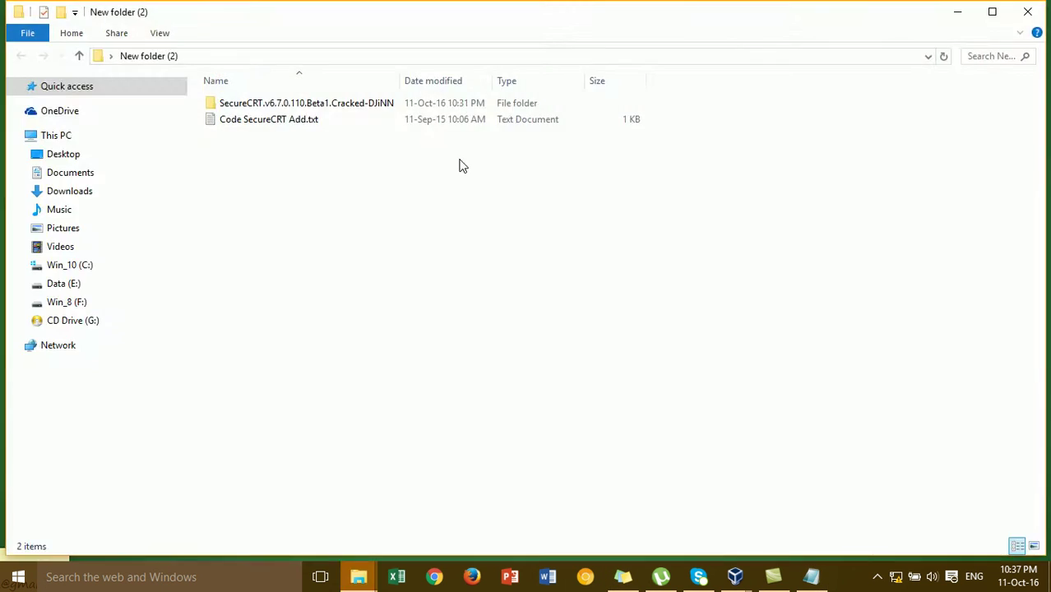
click(331, 110)
click(380, 236)
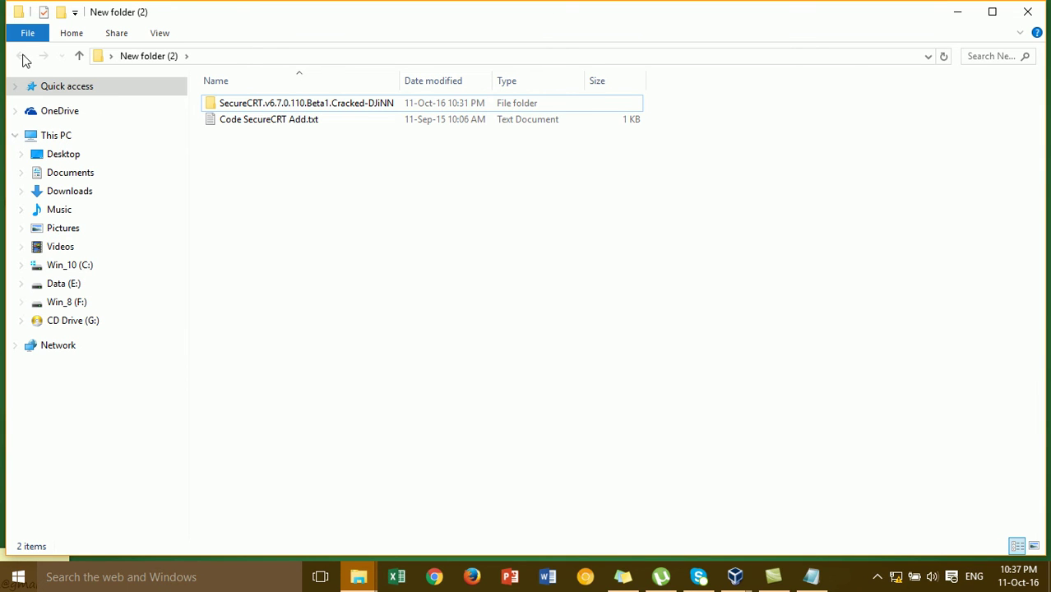
click(66, 285)
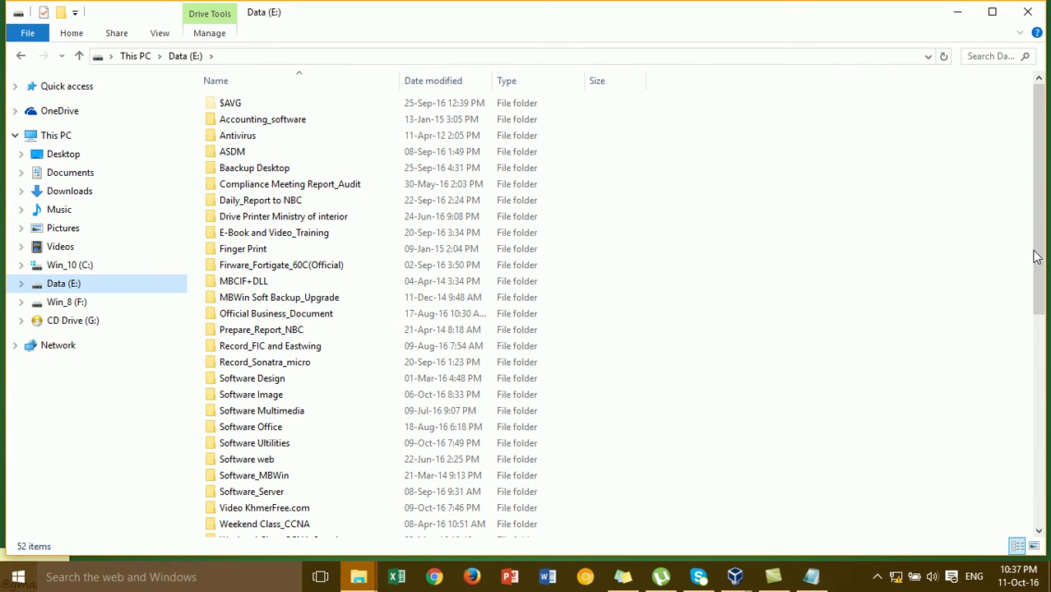
drag(1041, 252, 1039, 377)
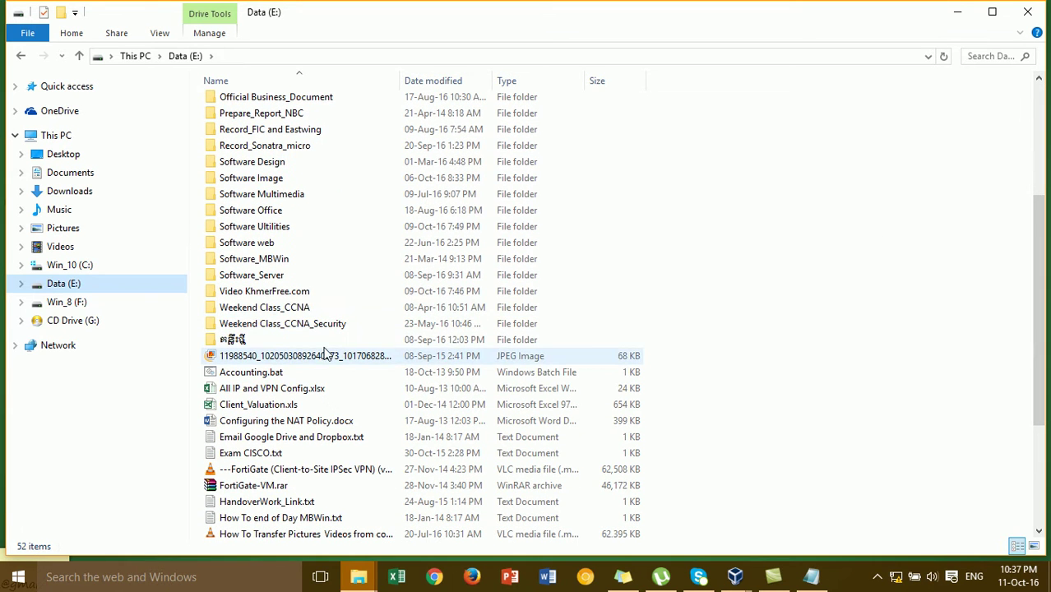
double_click(331, 278)
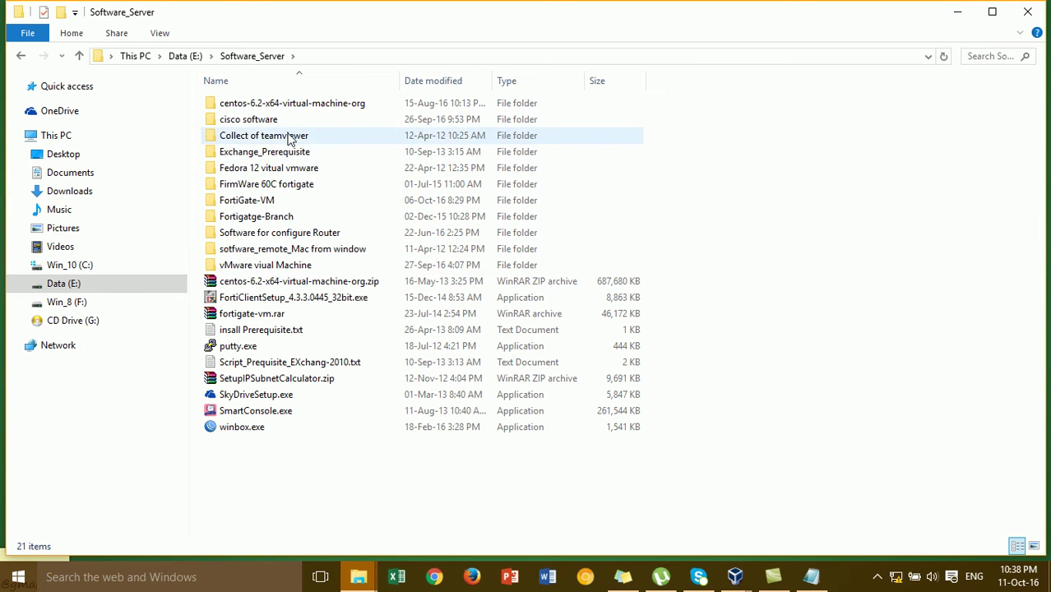
Try to run scrt67b1-x86.exe from the SecureCRT6.7.0.B110.rar archive in the Software for configure Router folder, and close the archive.
double_click(301, 234)
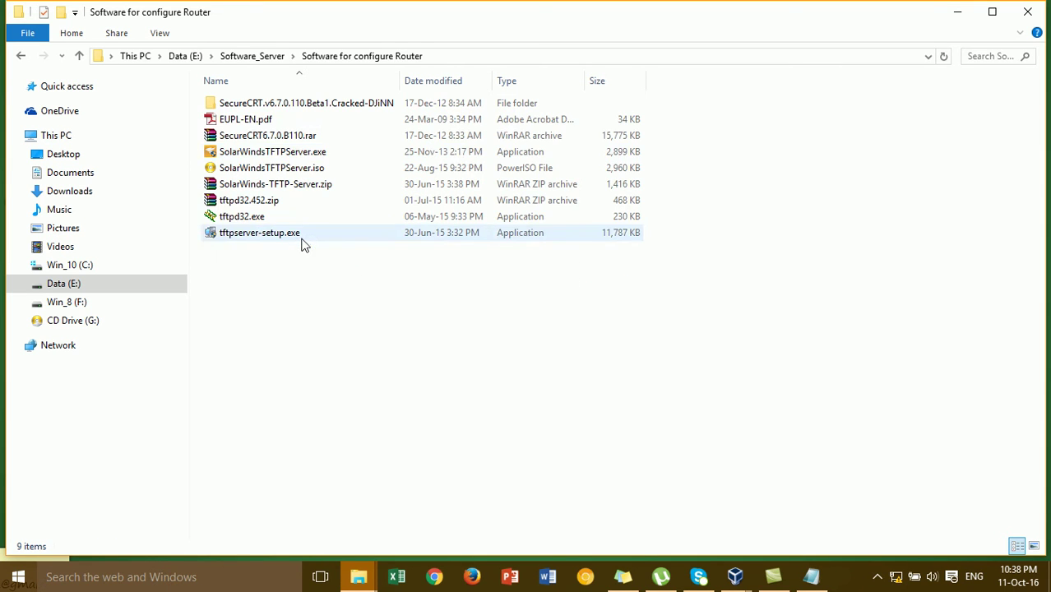
double_click(274, 138)
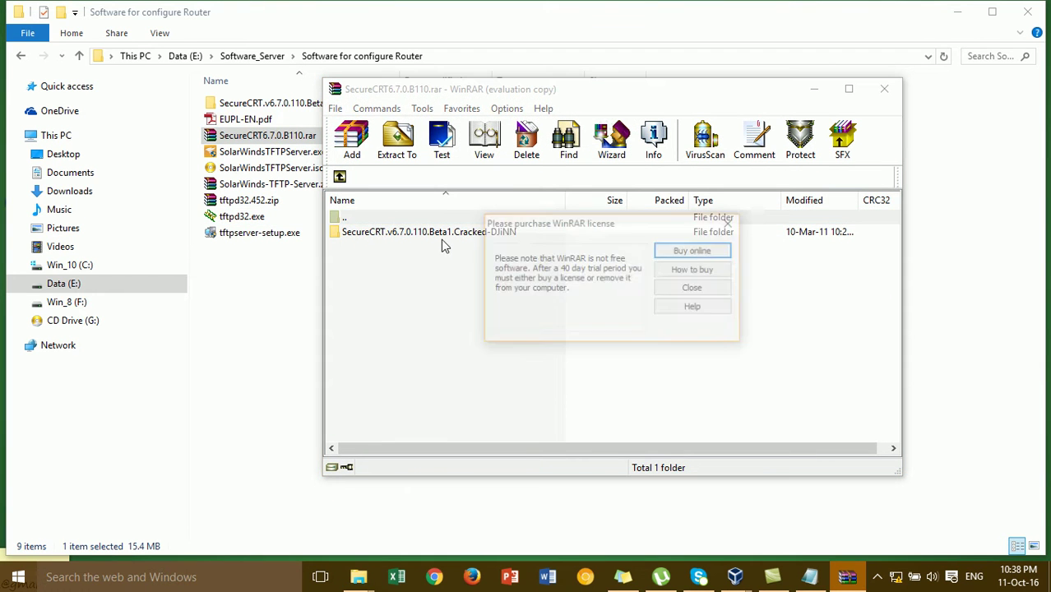
click(724, 288)
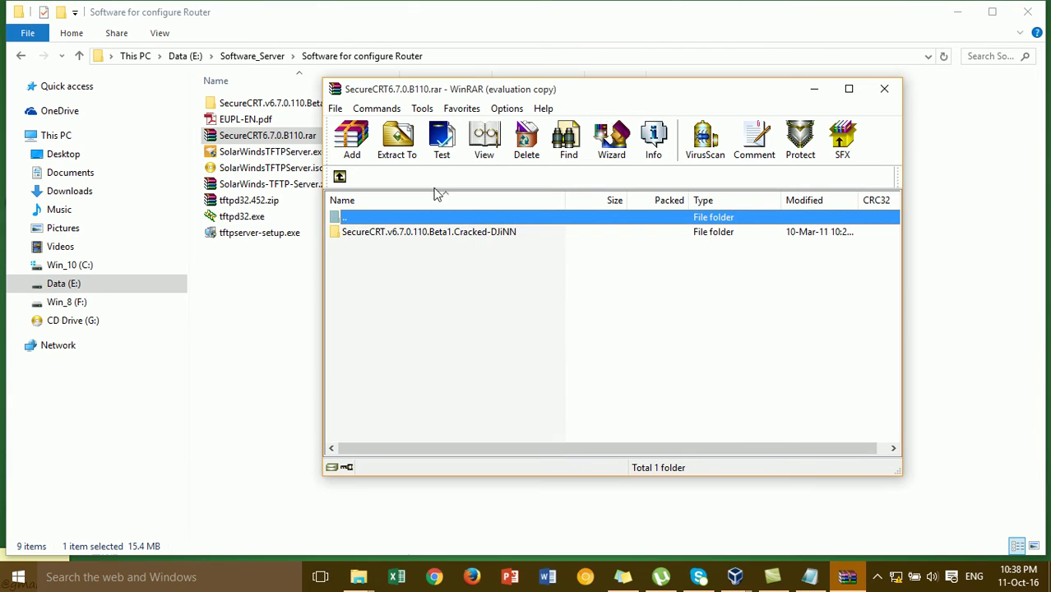
double_click(440, 236)
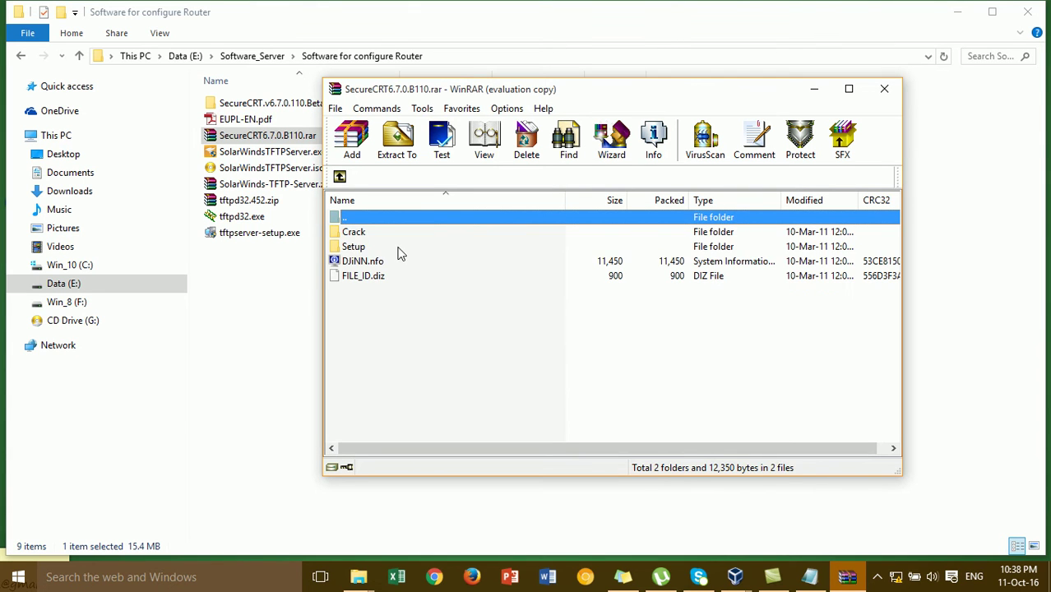
double_click(398, 248)
double_click(425, 232)
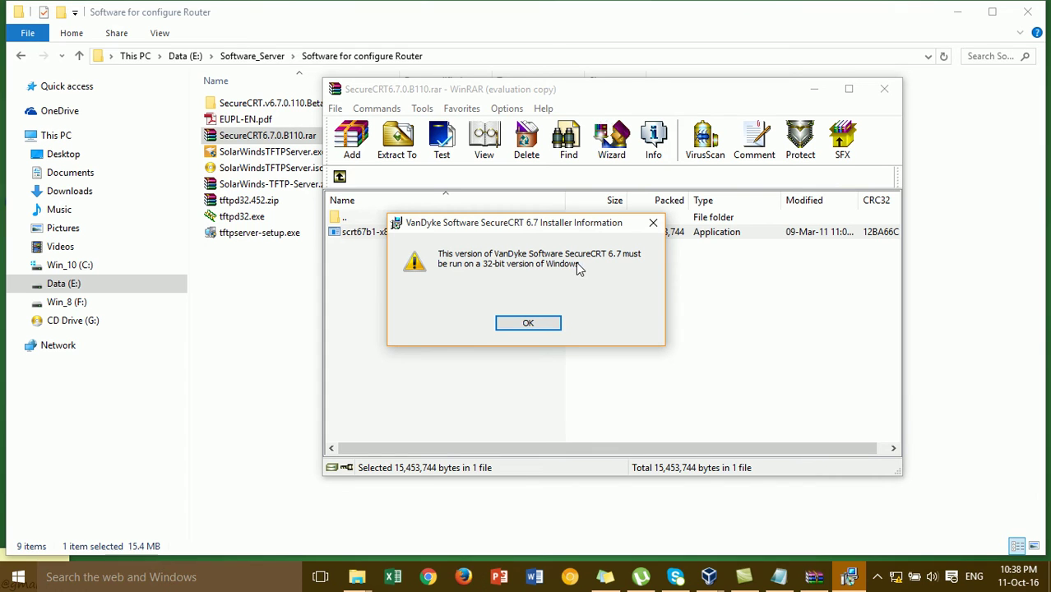
click(537, 323)
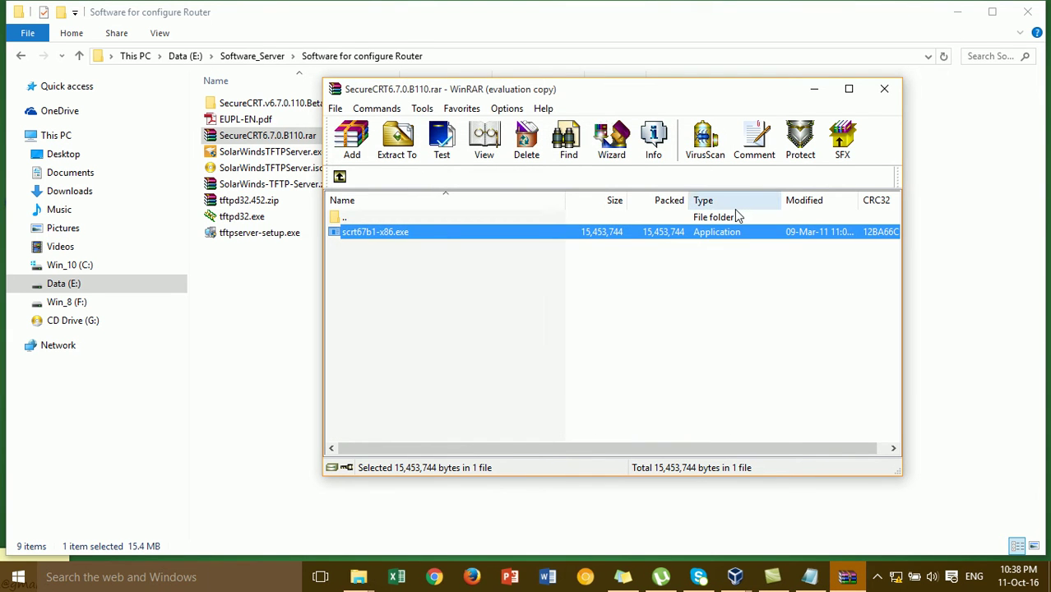
click(883, 88)
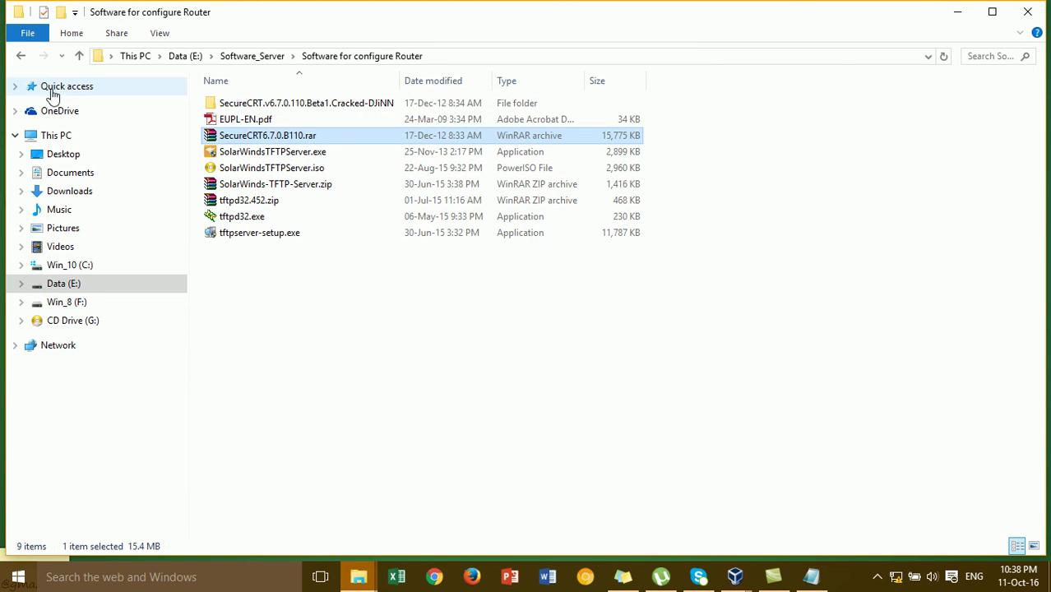
Run setup.exe as administrator from the VanDyke SecureCRT v7.1.1.264 x64 folder under Software_Server\cisco software.
click(22, 56)
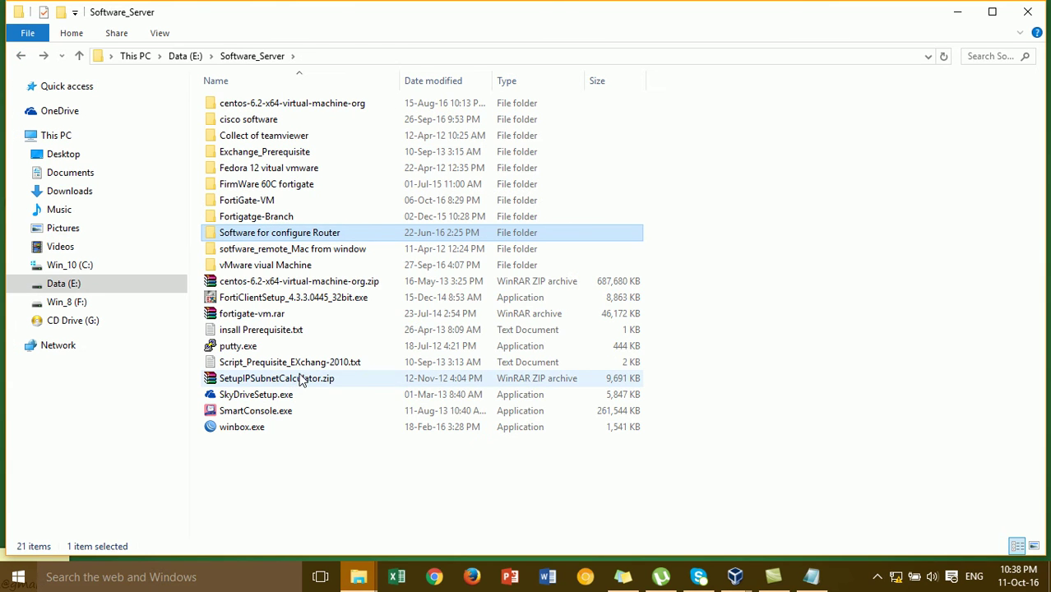
click(286, 126)
double_click(285, 126)
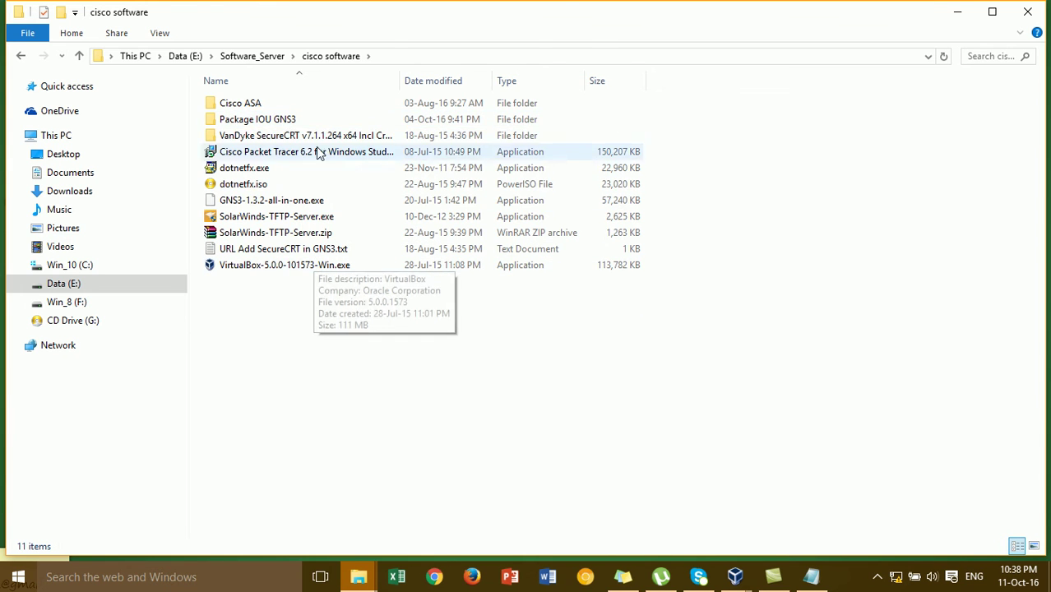
click(325, 140)
double_click(325, 140)
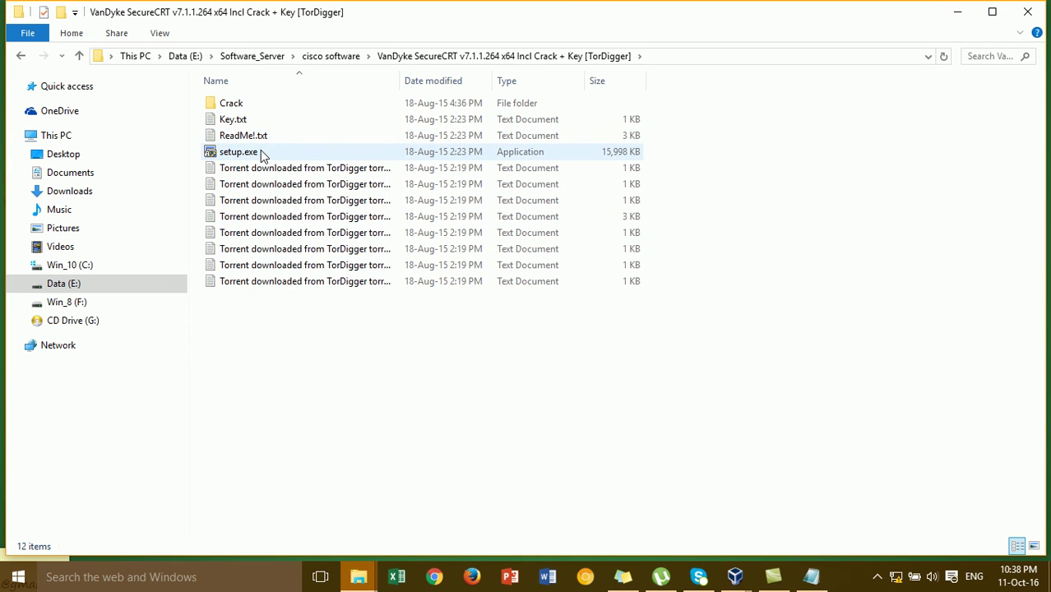
right_click(262, 154)
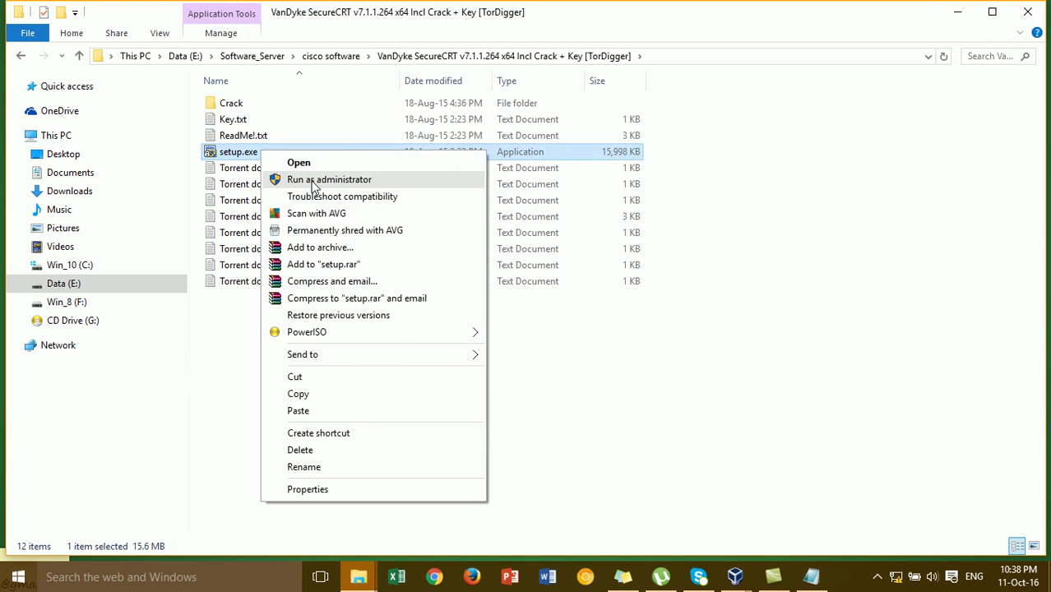
click(284, 179)
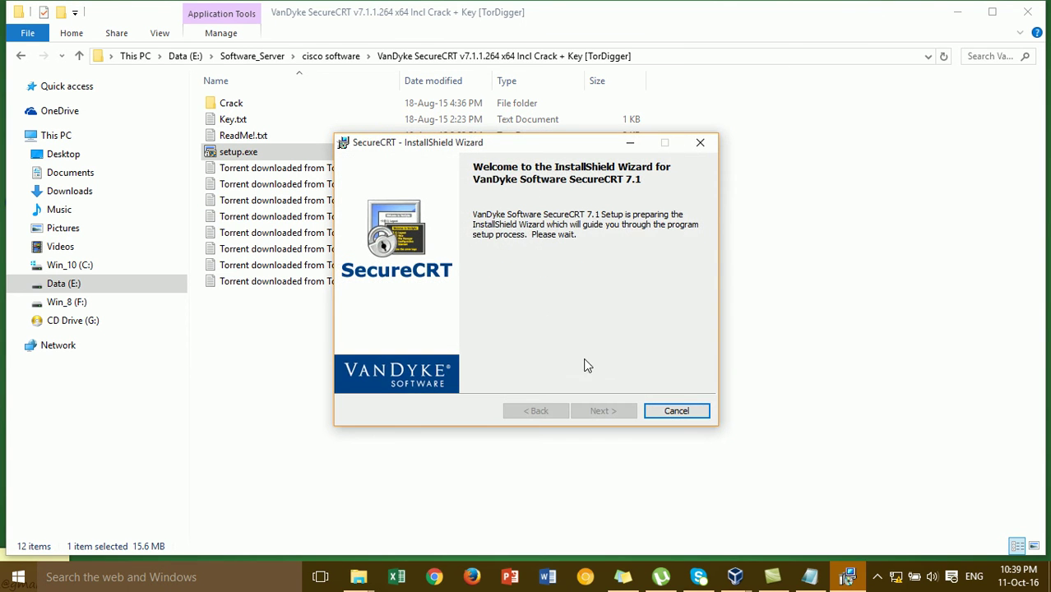
Accept the SecureCRT 7.1 license agreement and continue to the installer's profile options.
click(605, 412)
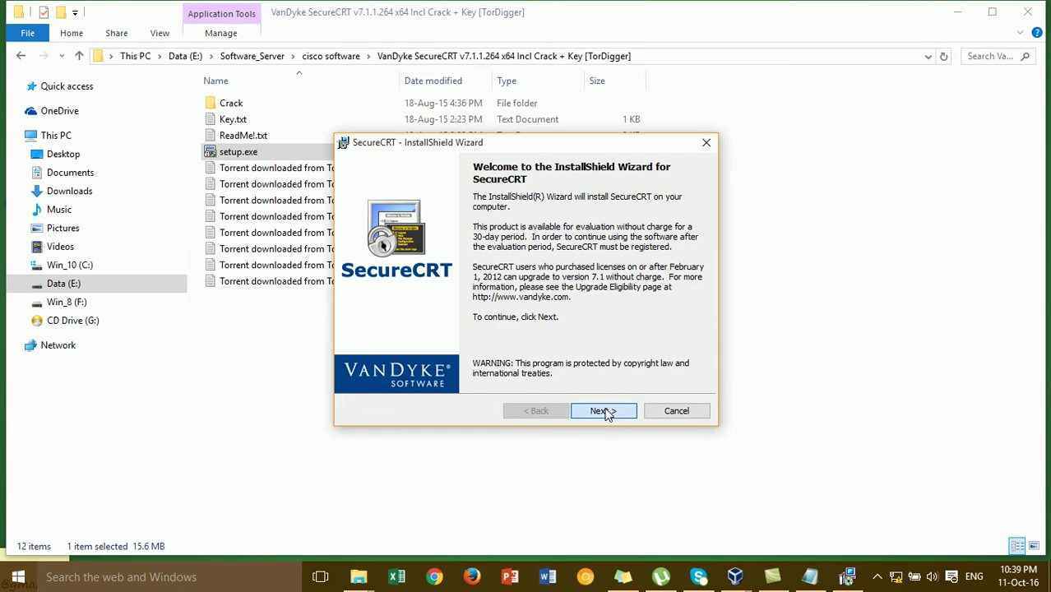
click(512, 357)
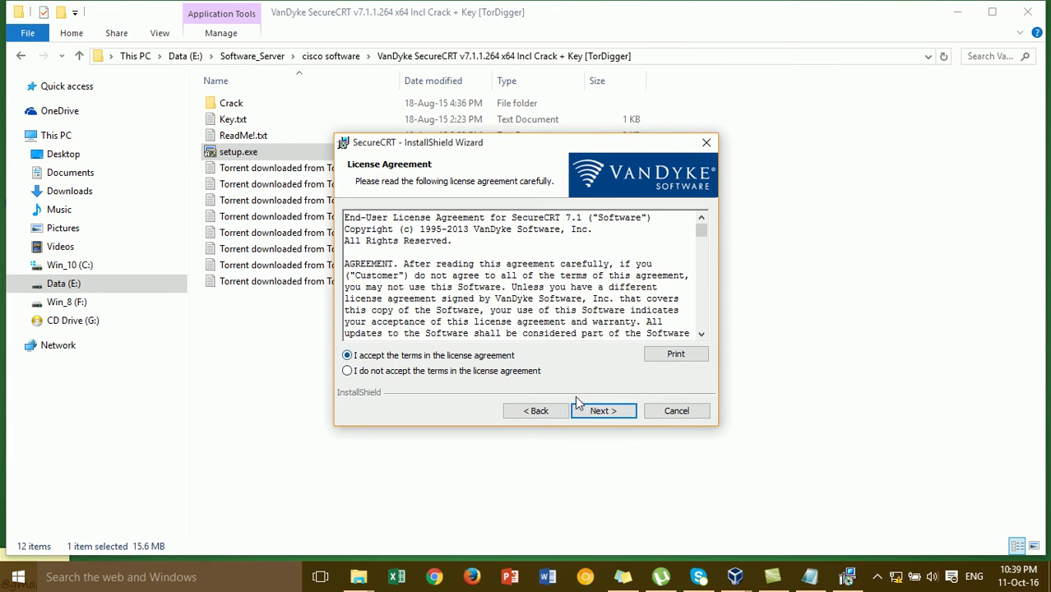
click(591, 413)
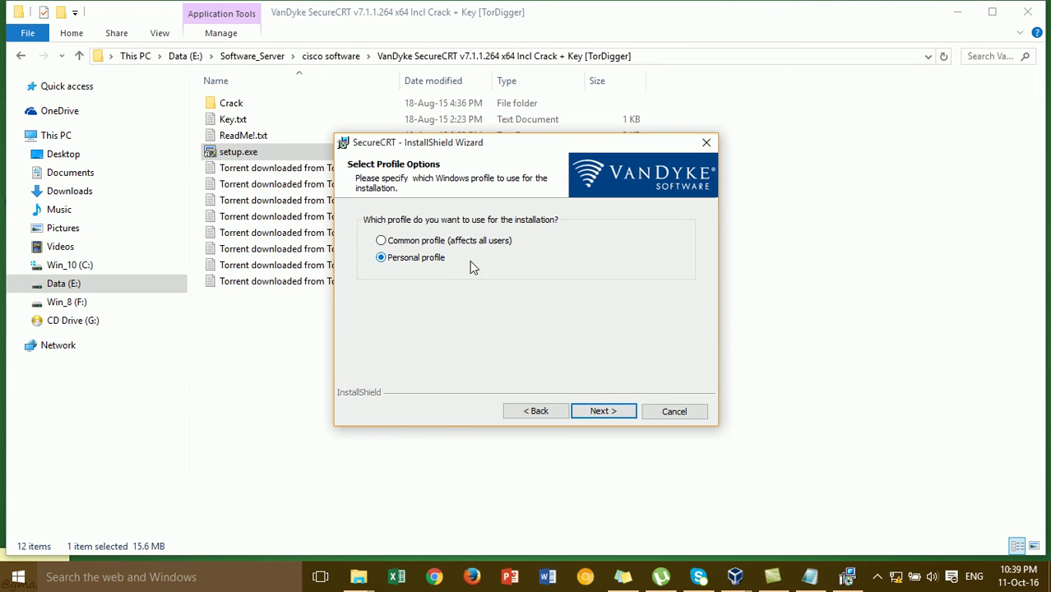
Install SecureCRT 7.1 with the personal profile and only a desktop shortcut, and finish the installer.
click(621, 418)
click(589, 407)
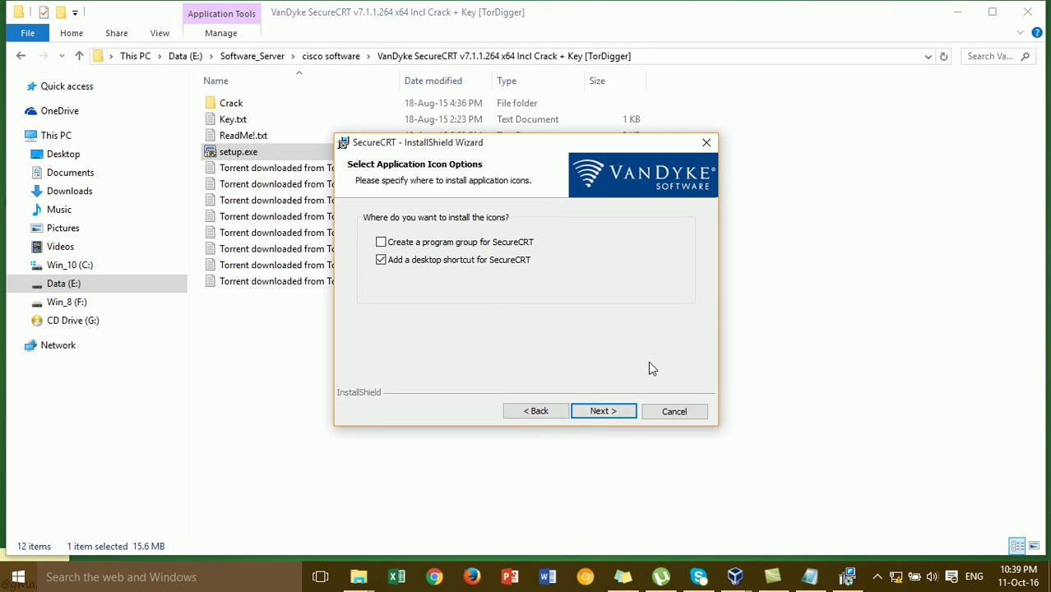
click(611, 412)
click(612, 411)
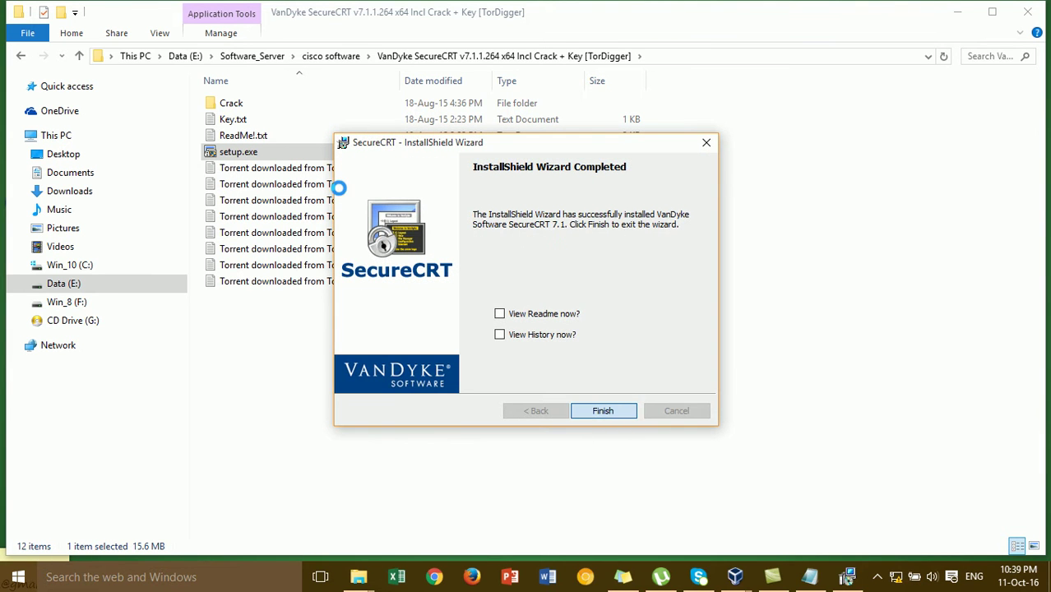
click(598, 411)
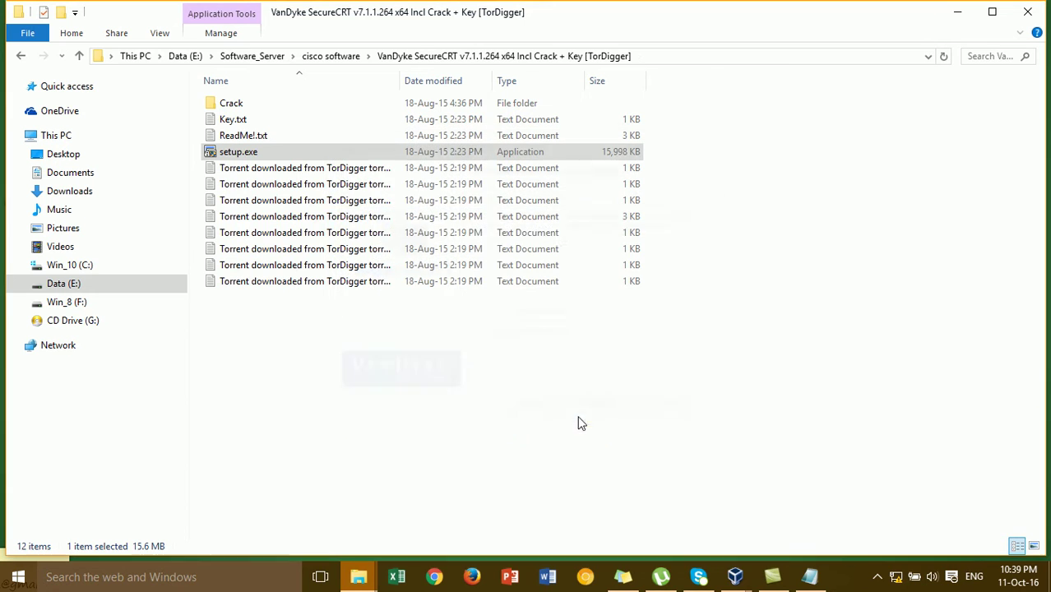
Copy LicenseHelper.exe and SecureCRT.exe from the Crack folder and minimize the folder window.
double_click(274, 107)
click(275, 107)
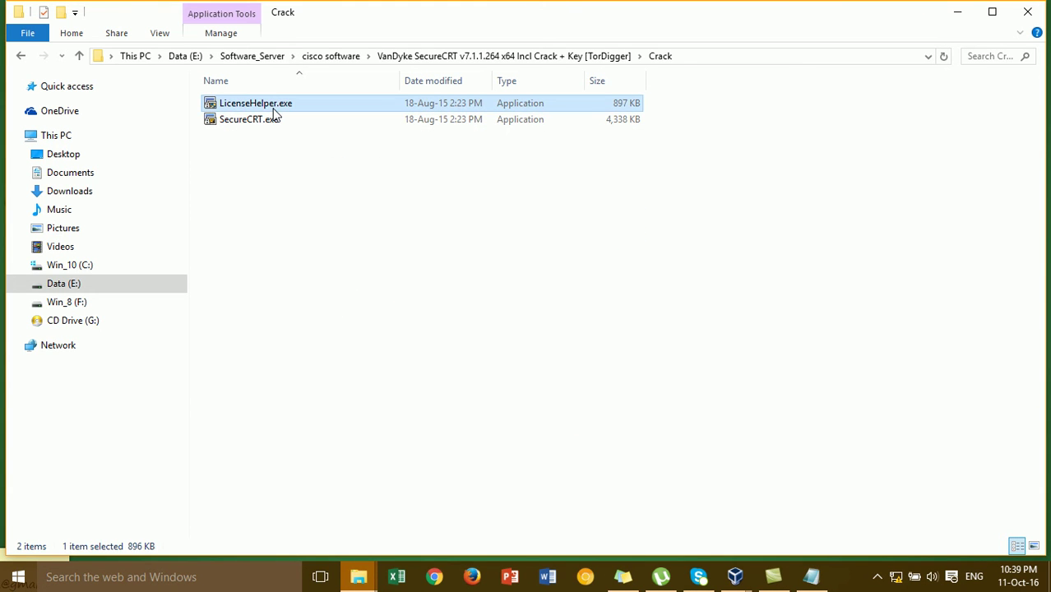
key(ctrl+a)
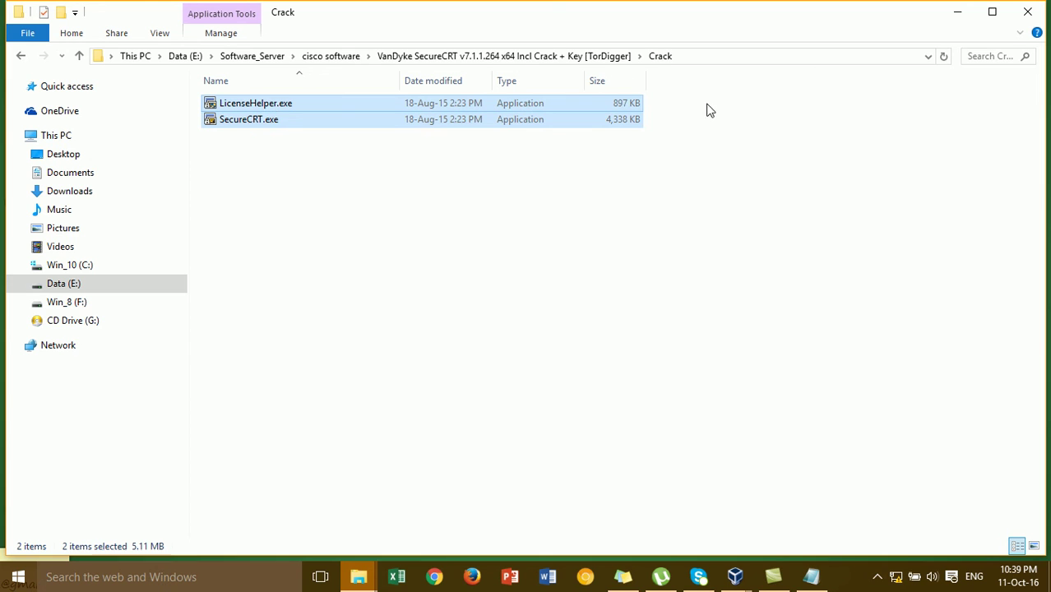
click(959, 13)
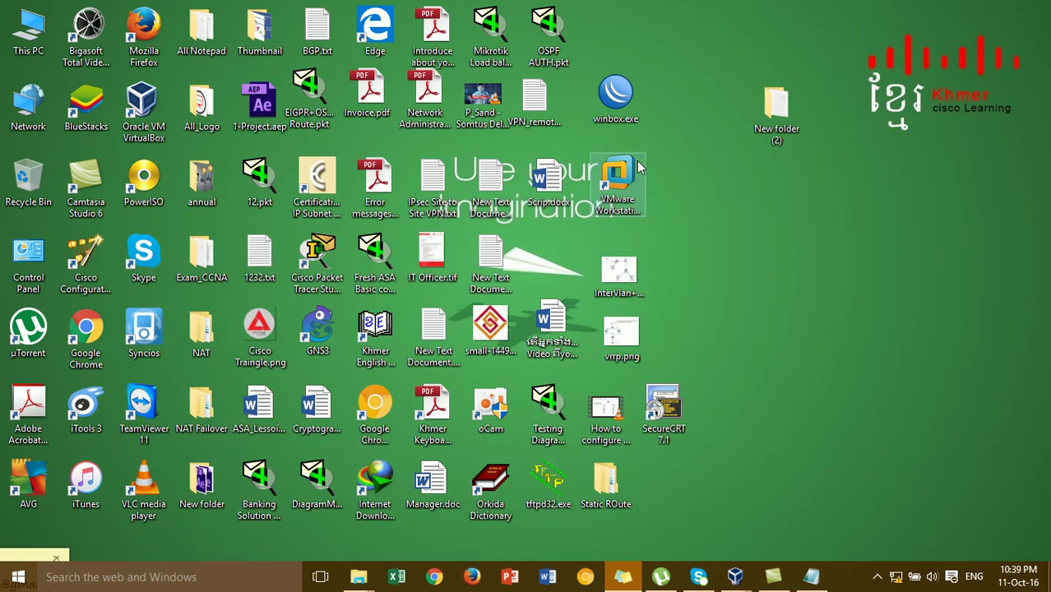
Paste the copied files into the SecureCRT 7.1 shortcut's file location, replacing the existing ones, and close that folder.
right_click(646, 400)
click(743, 185)
right_click(746, 211)
click(808, 315)
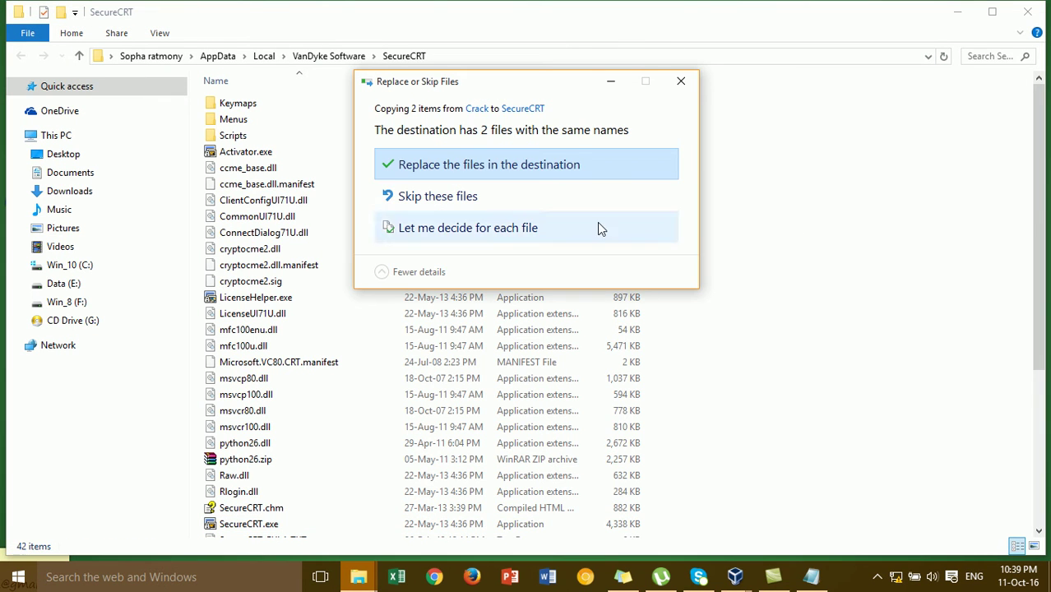
click(570, 162)
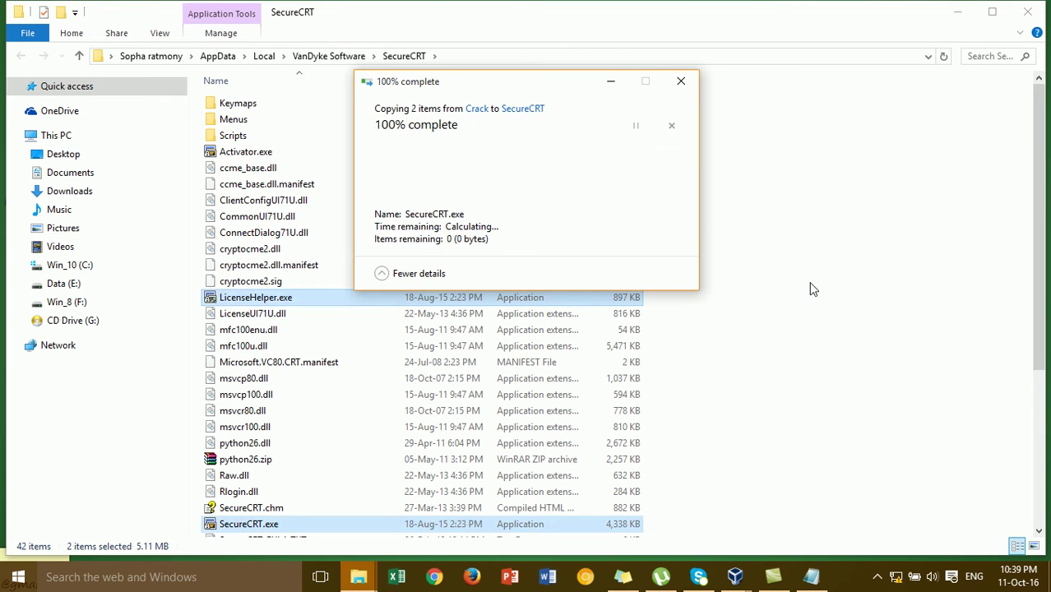
click(1027, 12)
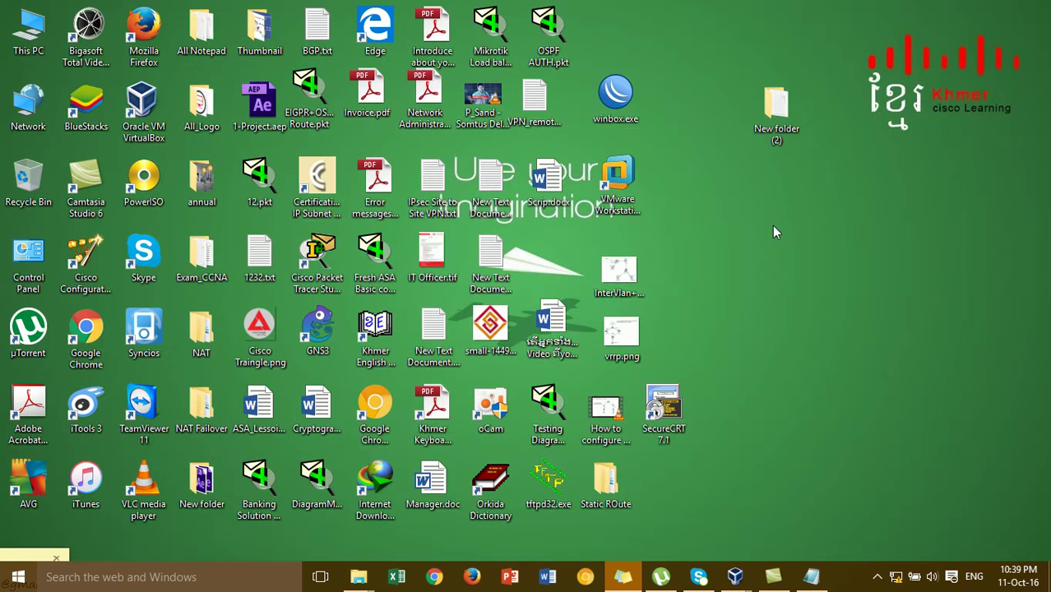
Launch SecureCRT 7.1 from the desktop, close it, and move its shortcut above winbox.exe.
double_click(678, 400)
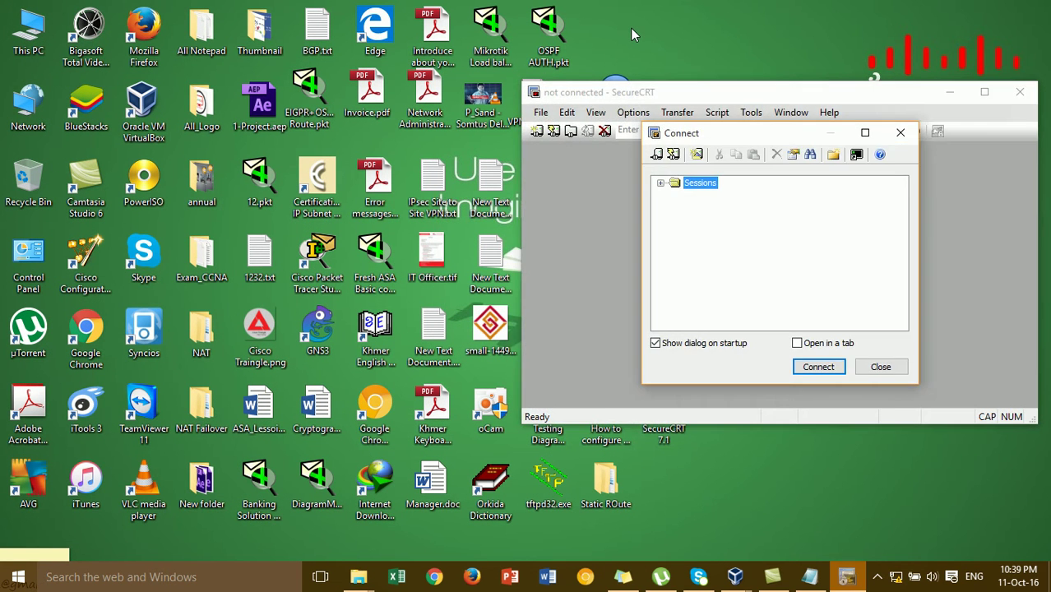
click(879, 367)
click(1019, 92)
drag(670, 401, 631, 27)
click(667, 56)
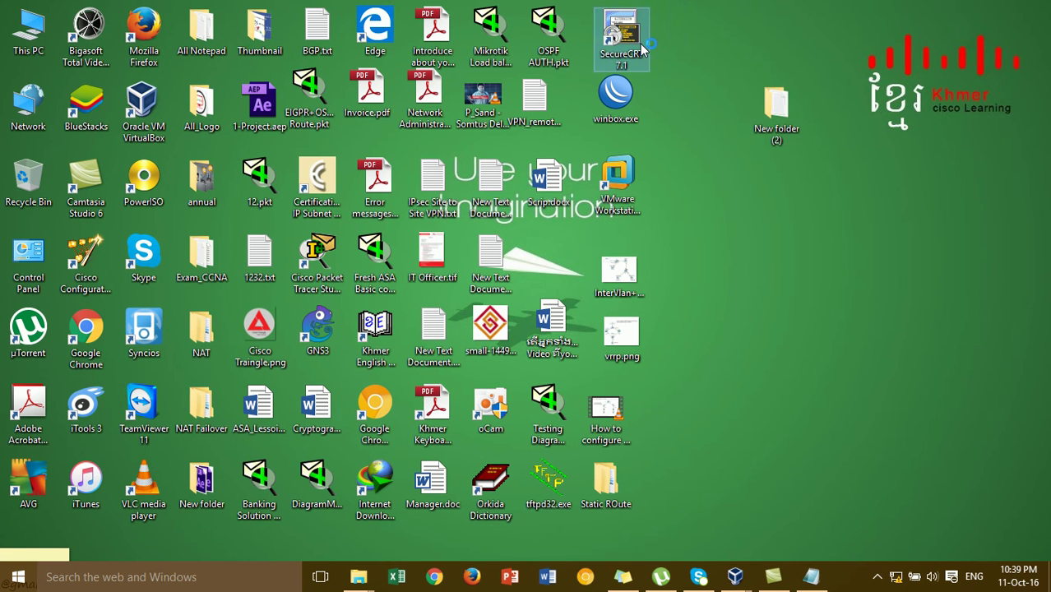
Start SecureCRT 7.1 from its moved shortcut, dismiss the Connect dialog to view the main window, and close the program.
double_click(642, 50)
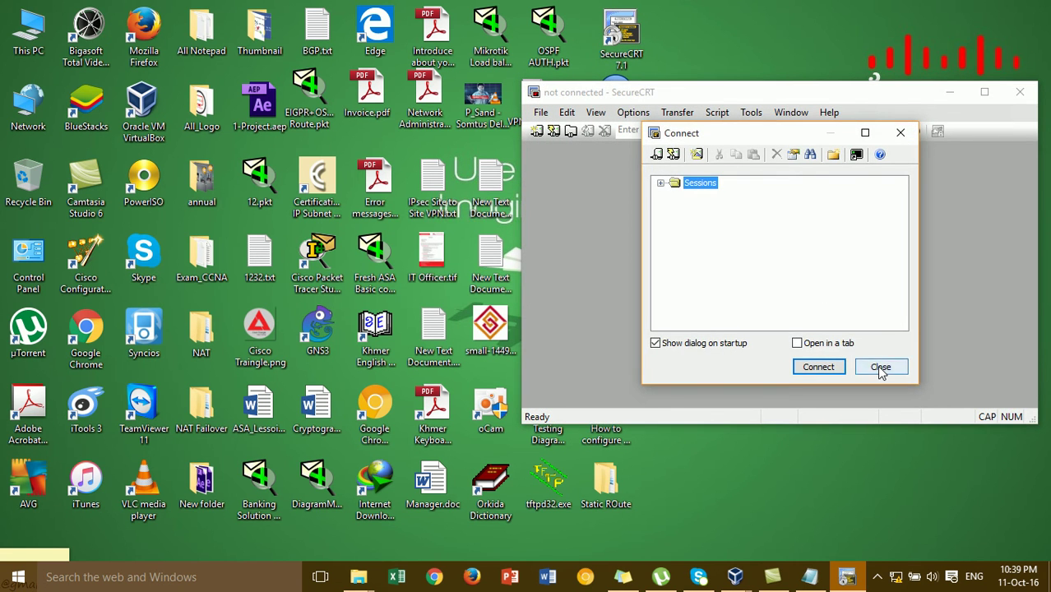
click(881, 370)
drag(826, 104, 717, 107)
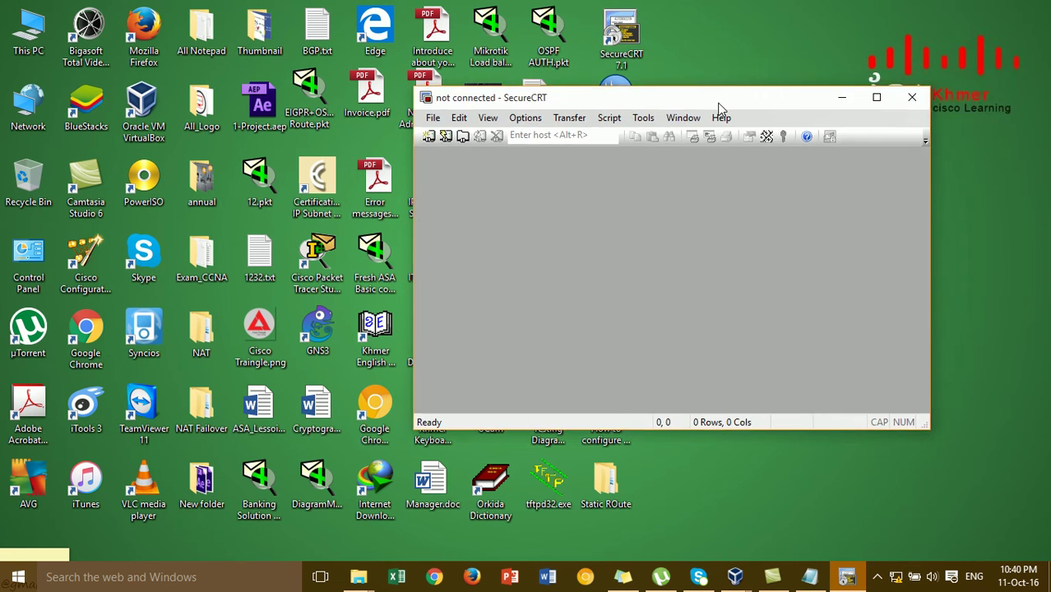
click(913, 99)
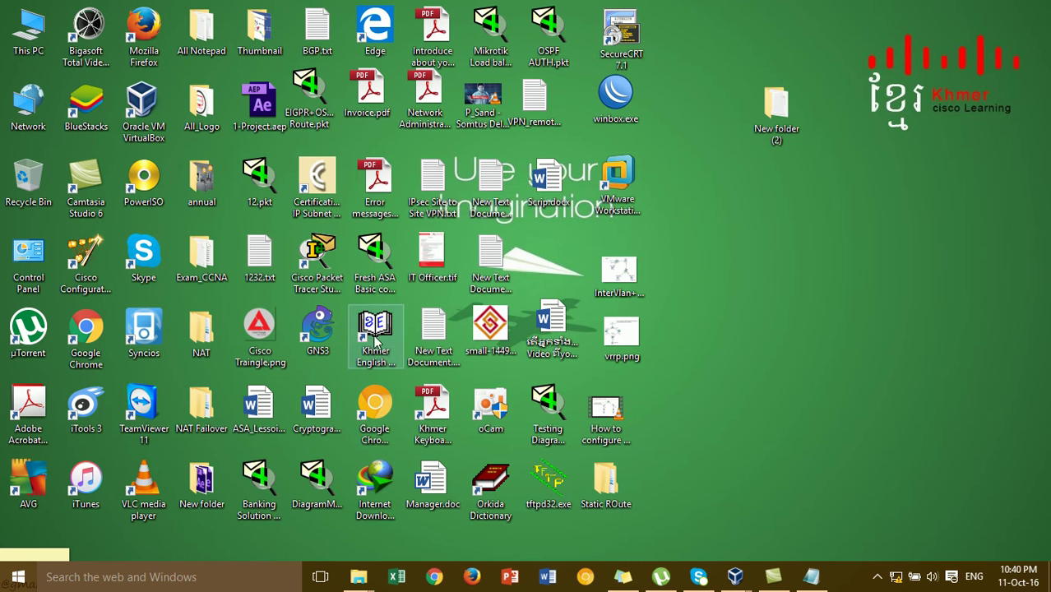
Switch to GNS3 by running it as administrator, and dismiss the New project dialog.
right_click(330, 322)
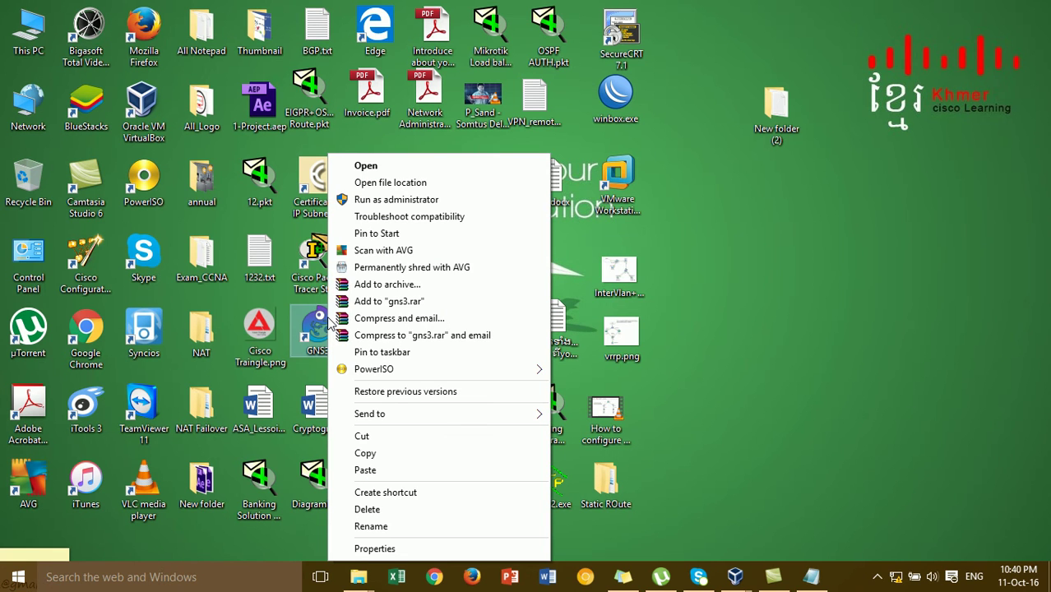
click(442, 202)
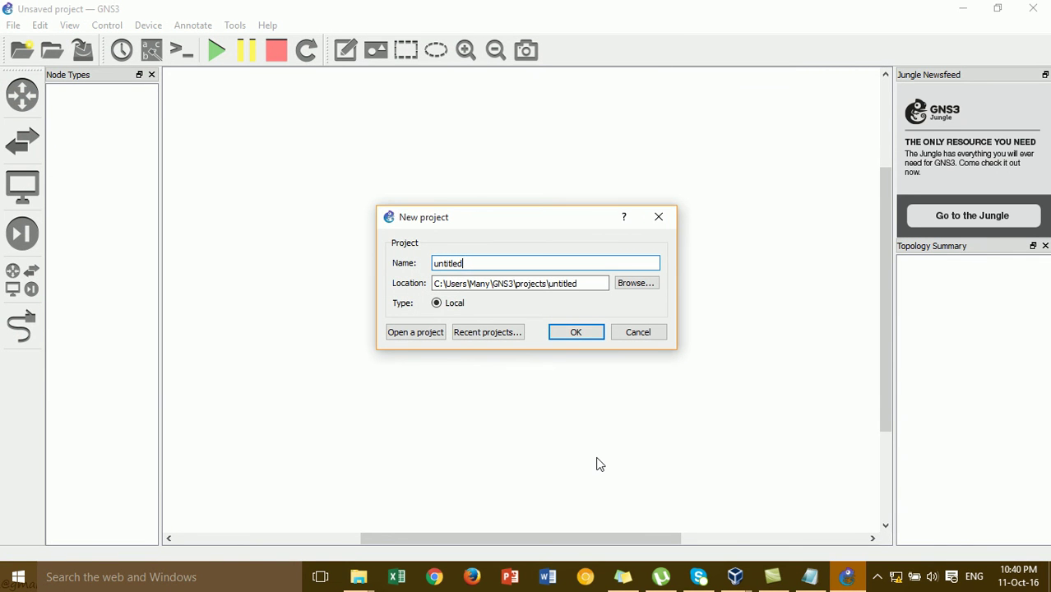
click(633, 337)
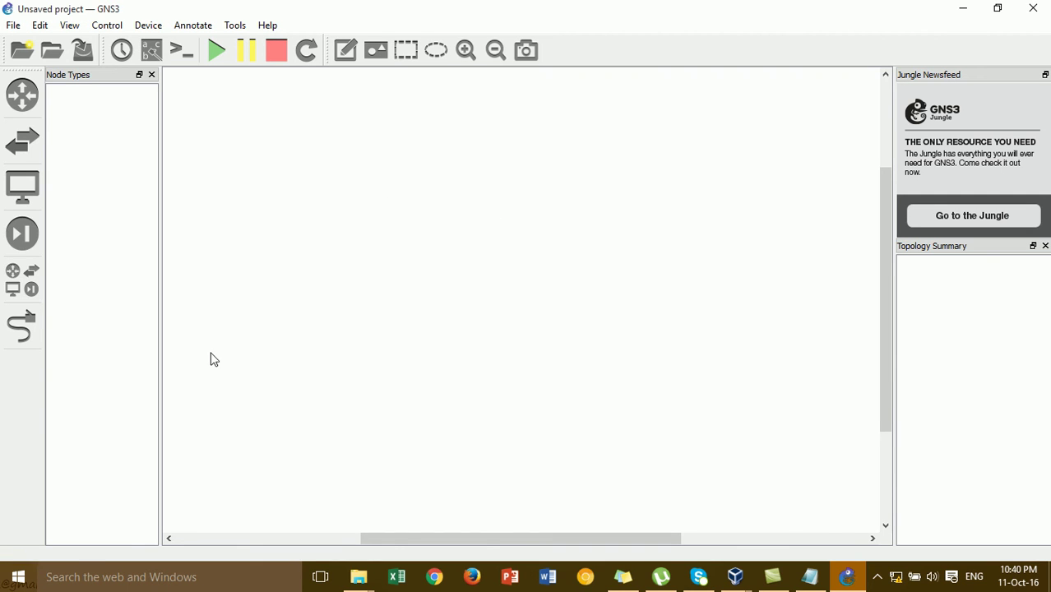
Add a Router and an ASA side by side to the workspace from the full device list.
click(22, 233)
click(21, 279)
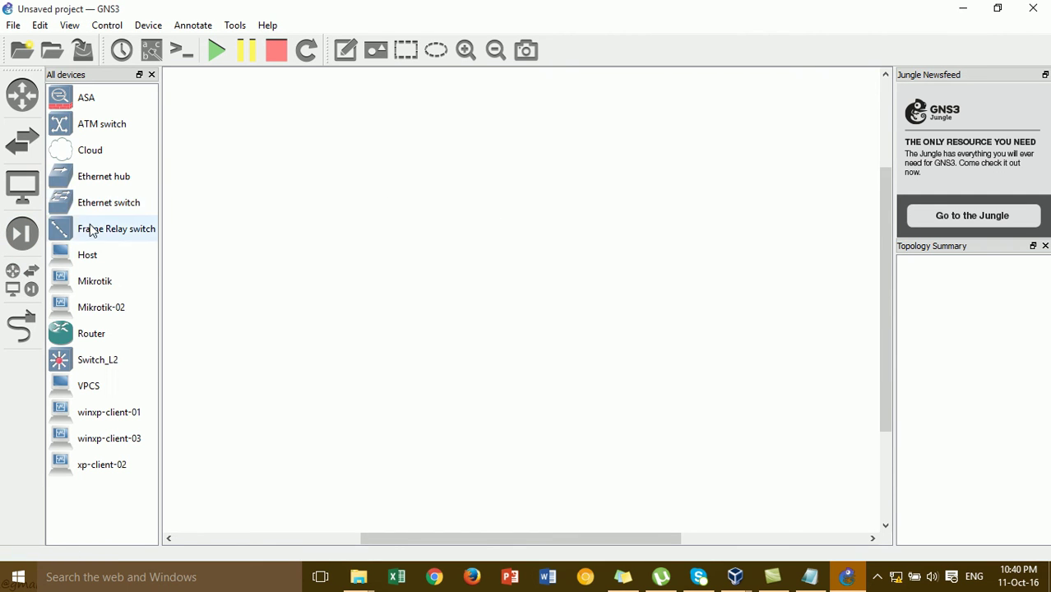
drag(89, 343, 370, 196)
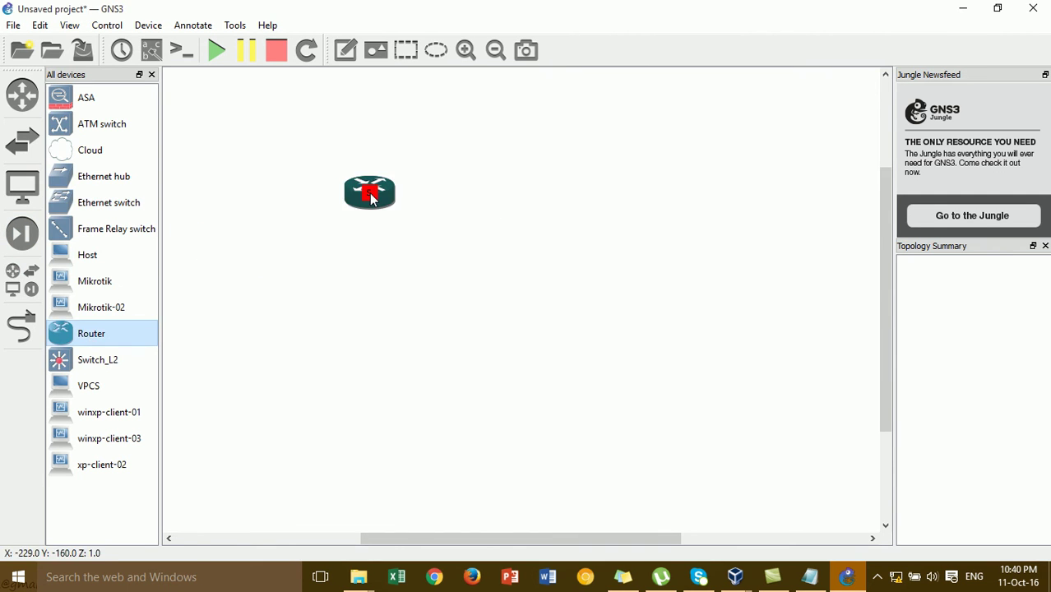
drag(126, 102, 567, 215)
drag(378, 200, 378, 207)
Start the IOU1 router and the ASA-1 firewall.
right_click(378, 207)
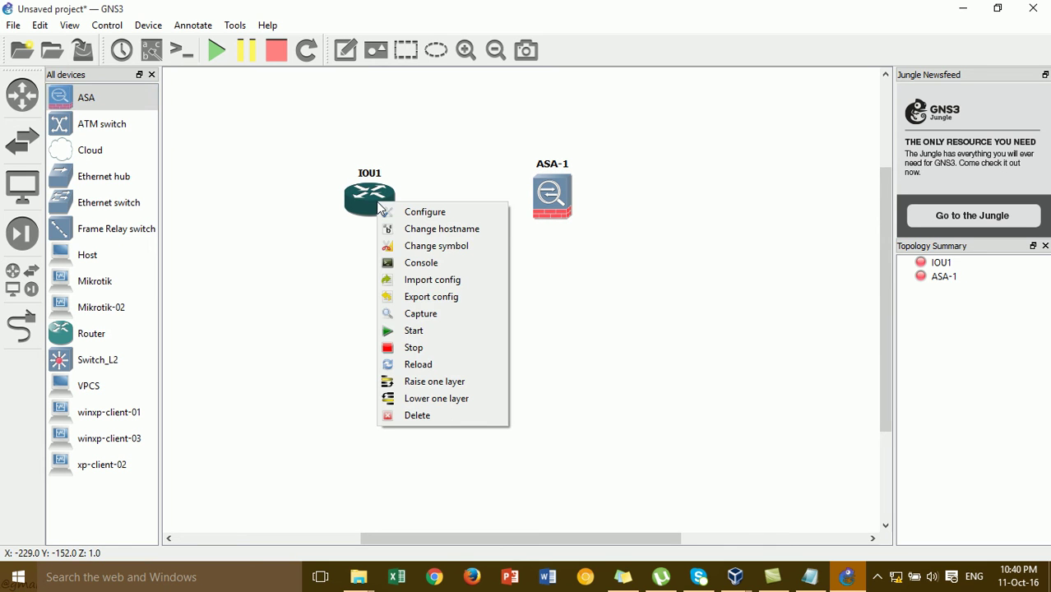
click(430, 329)
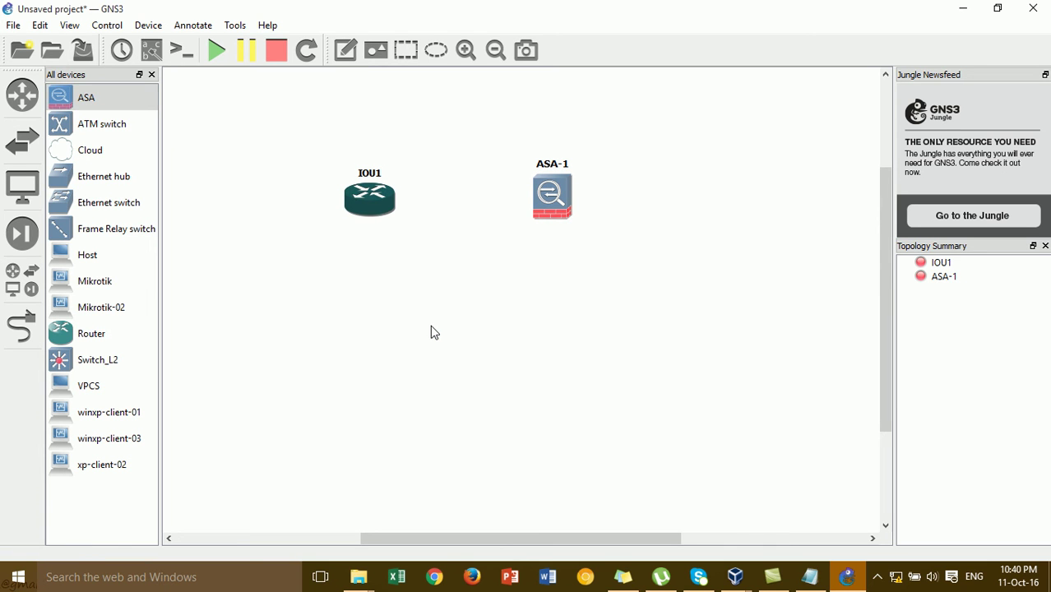
right_click(547, 197)
click(606, 274)
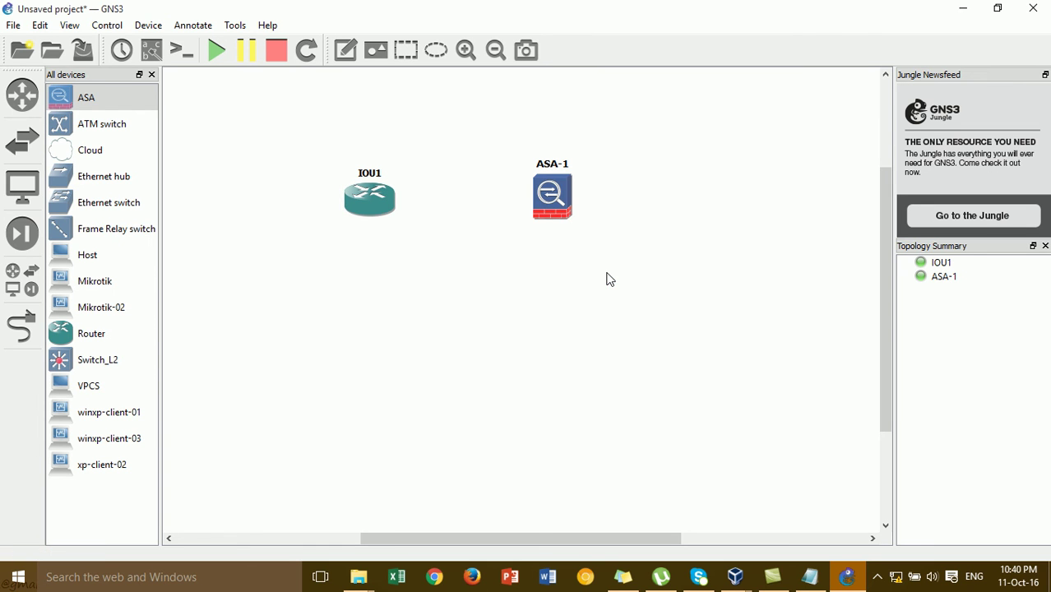
Open IOU1's console, narrow its window, and move it clear of the two devices.
right_click(381, 200)
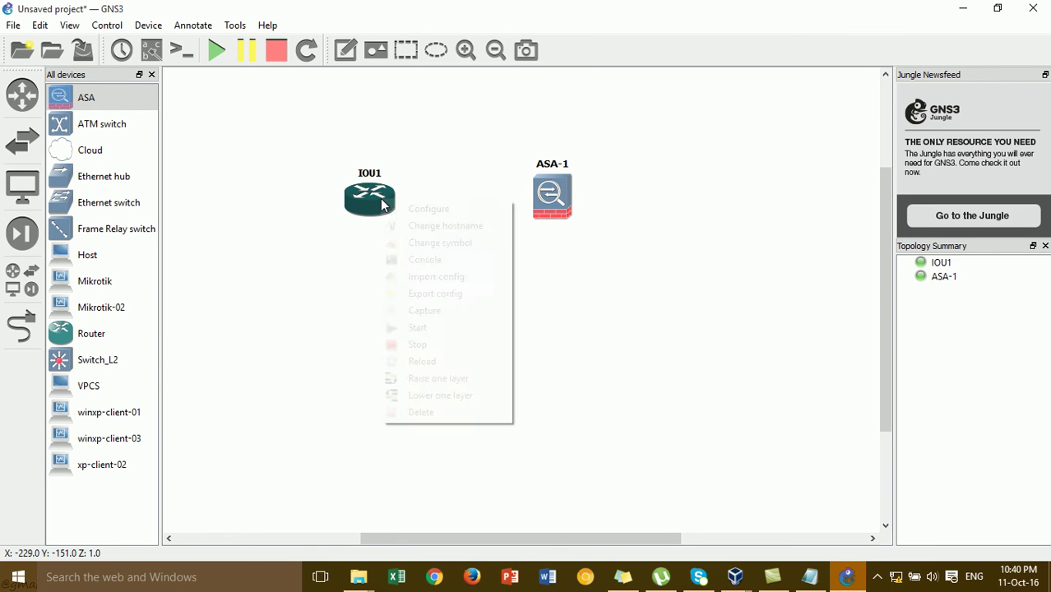
click(404, 259)
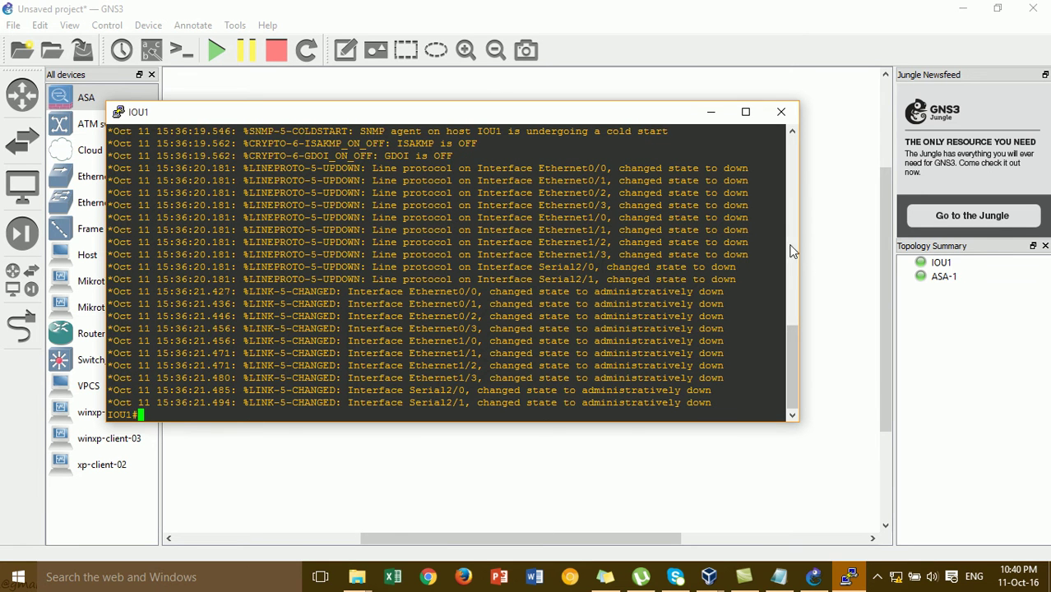
drag(800, 248, 485, 286)
drag(359, 119, 885, 122)
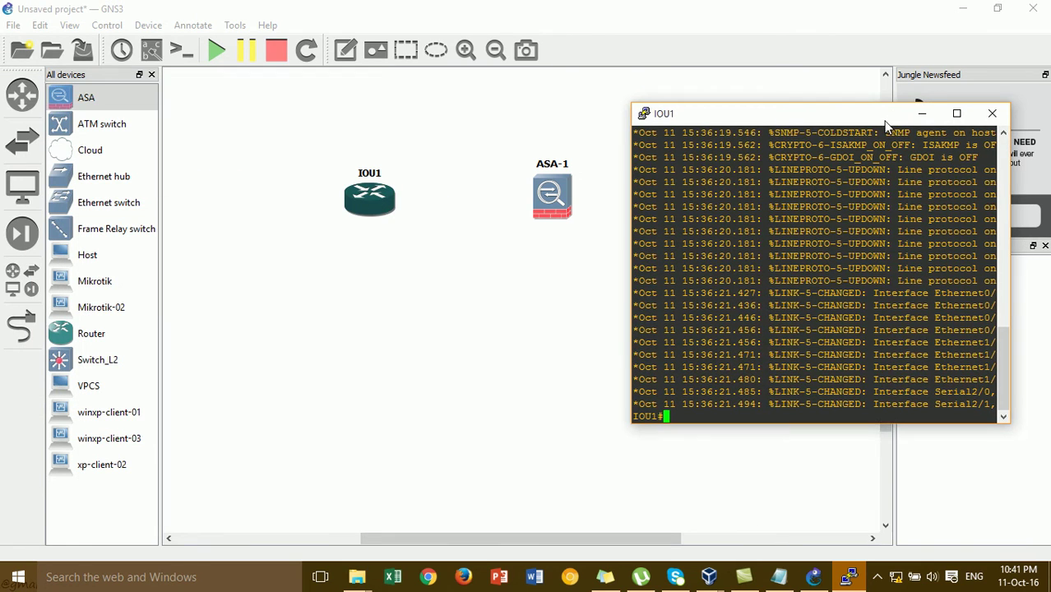
Open ASA-1's console and preview the separate IOU1 and ASA-1 console windows.
click(565, 189)
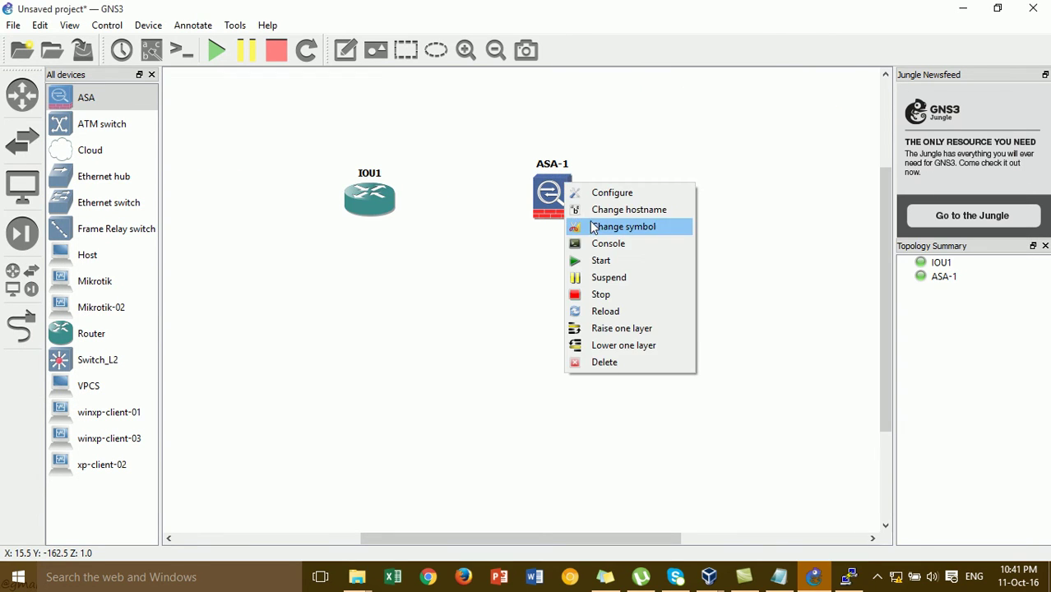
click(606, 242)
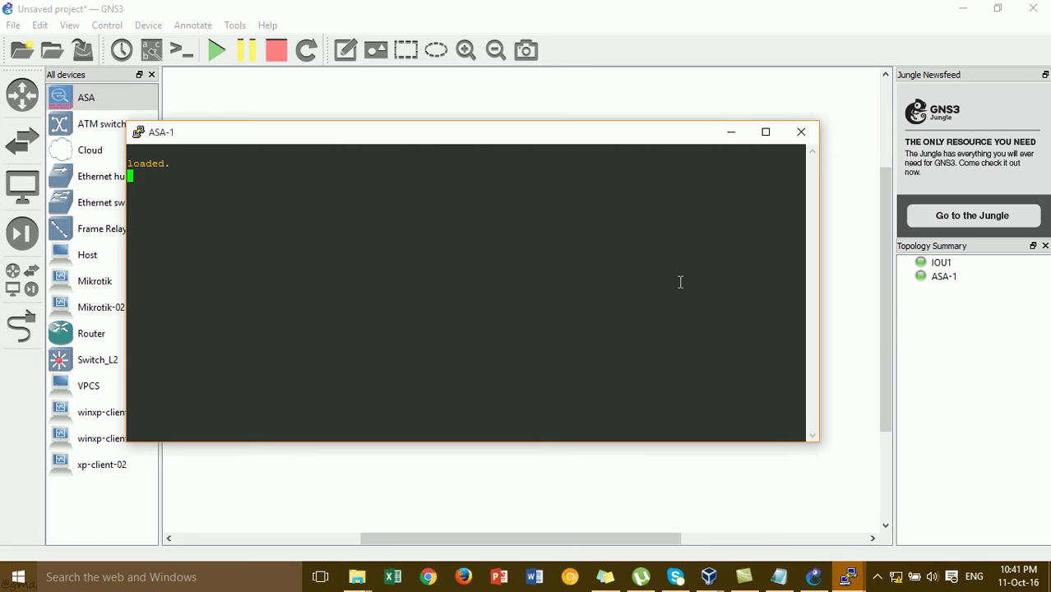
click(846, 578)
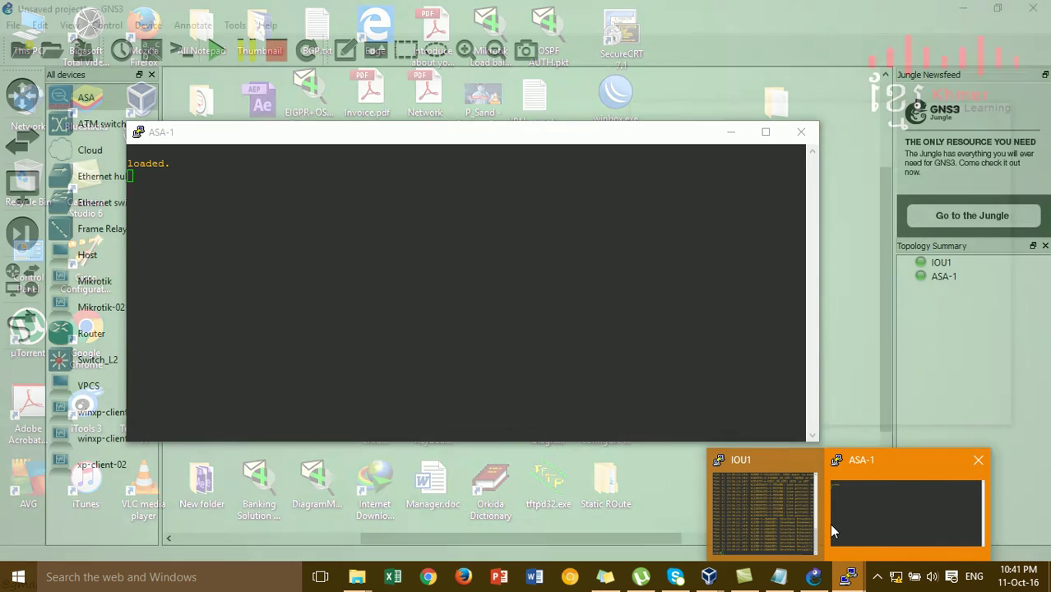
mouse_move(790, 519)
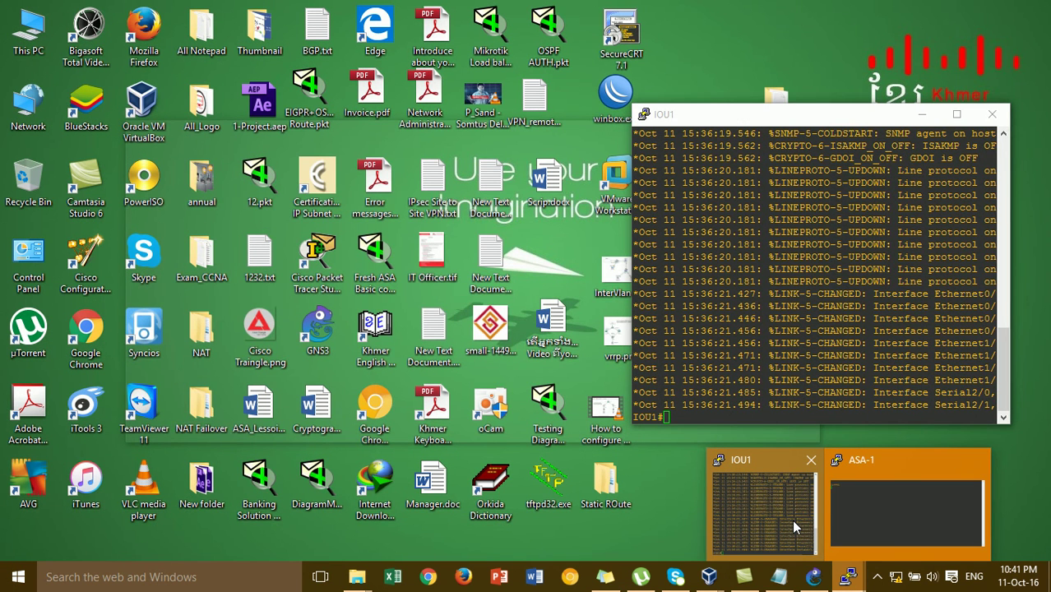
mouse_move(847, 516)
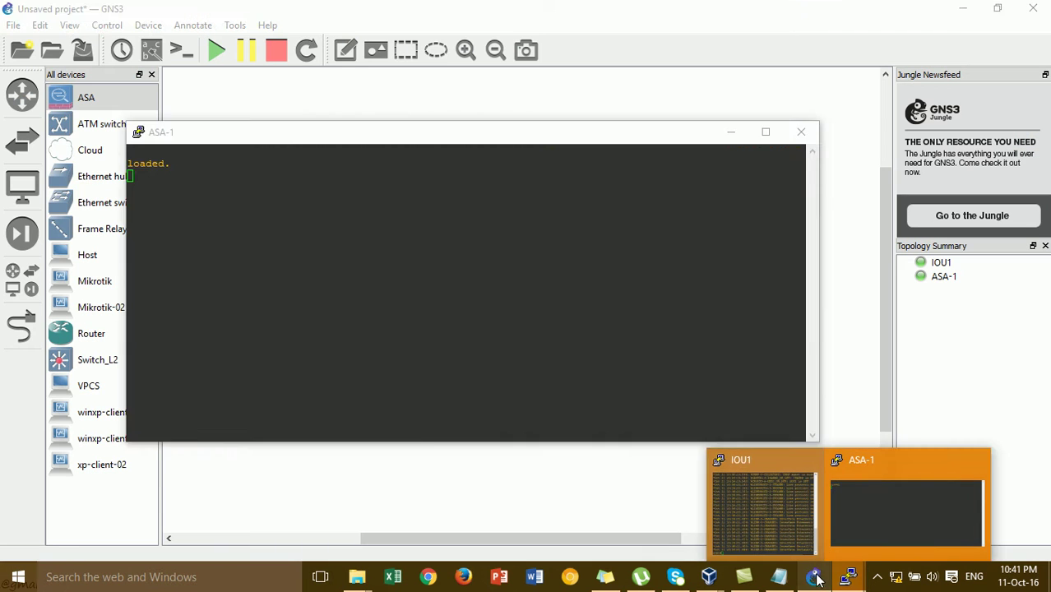
Return to the GNS3 workspace and close the IOU1 and ASA-1 console windows.
click(813, 576)
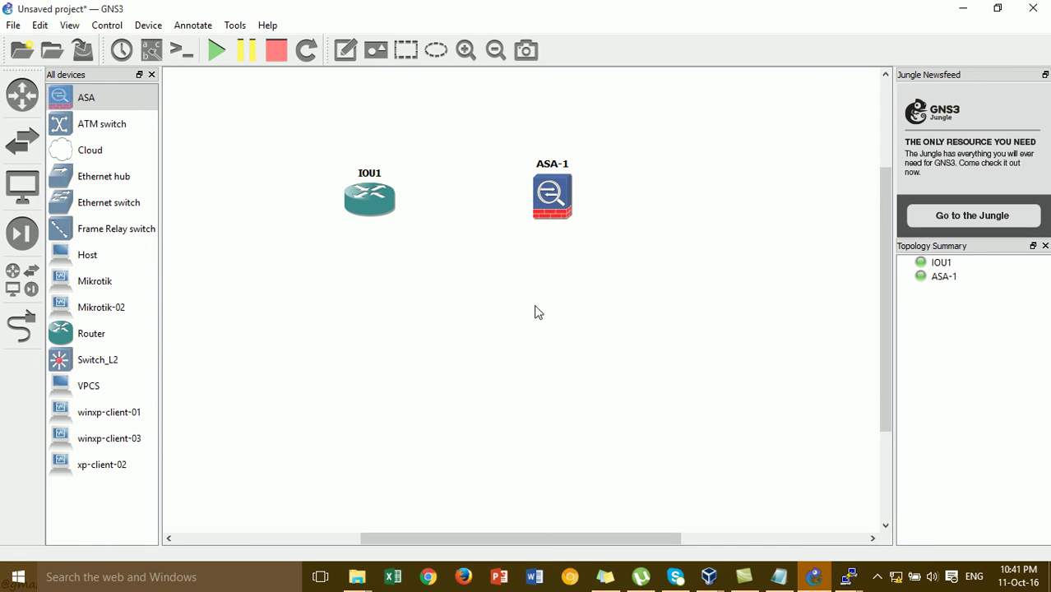
mouse_move(847, 576)
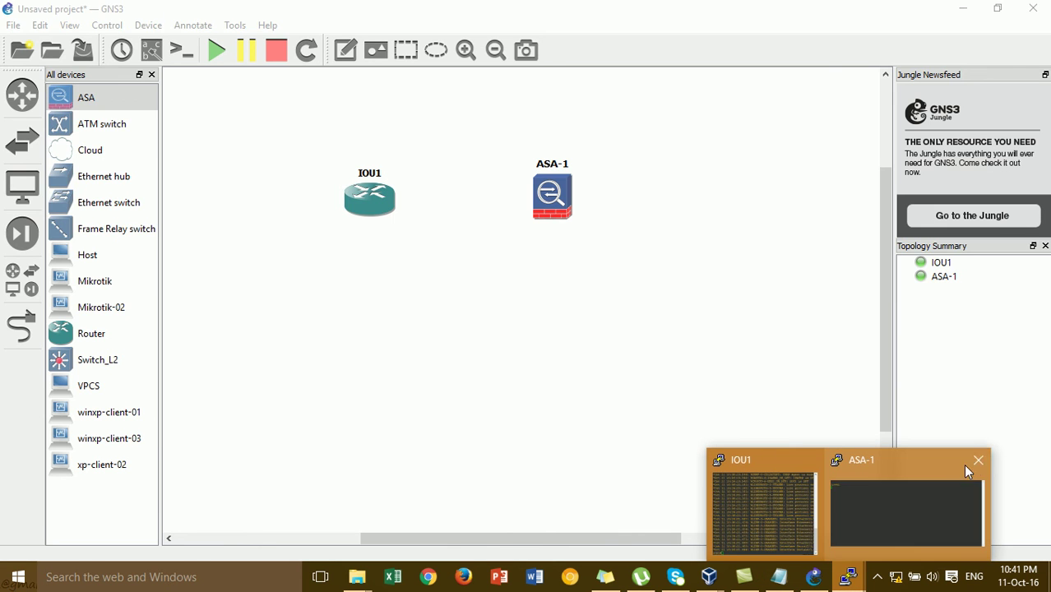
click(978, 460)
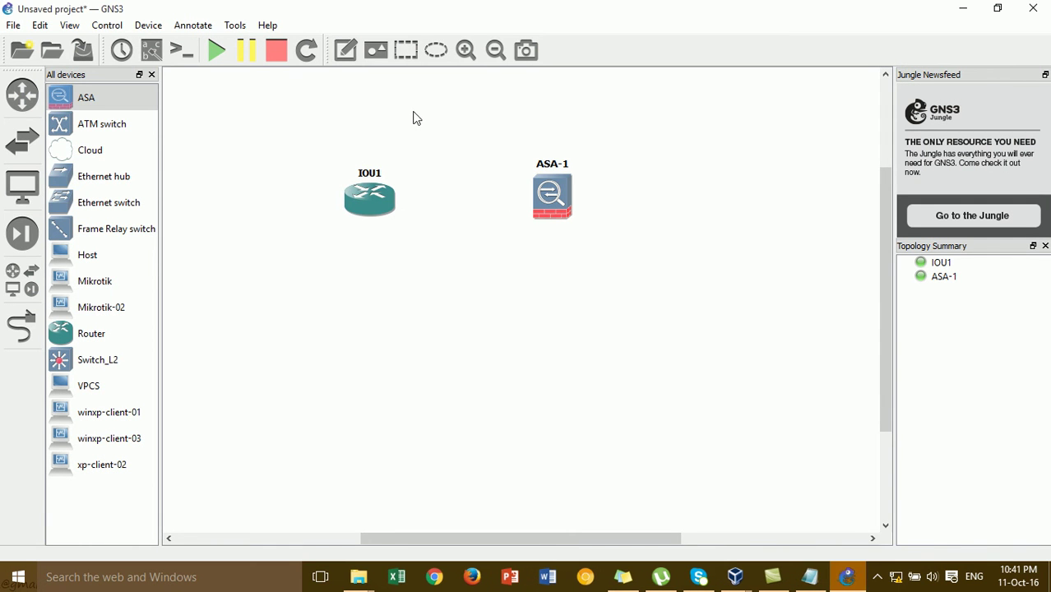
Open the GNS3 console application preferences and choose SecureCRT as the preconfigured command for Telnet connections.
click(41, 26)
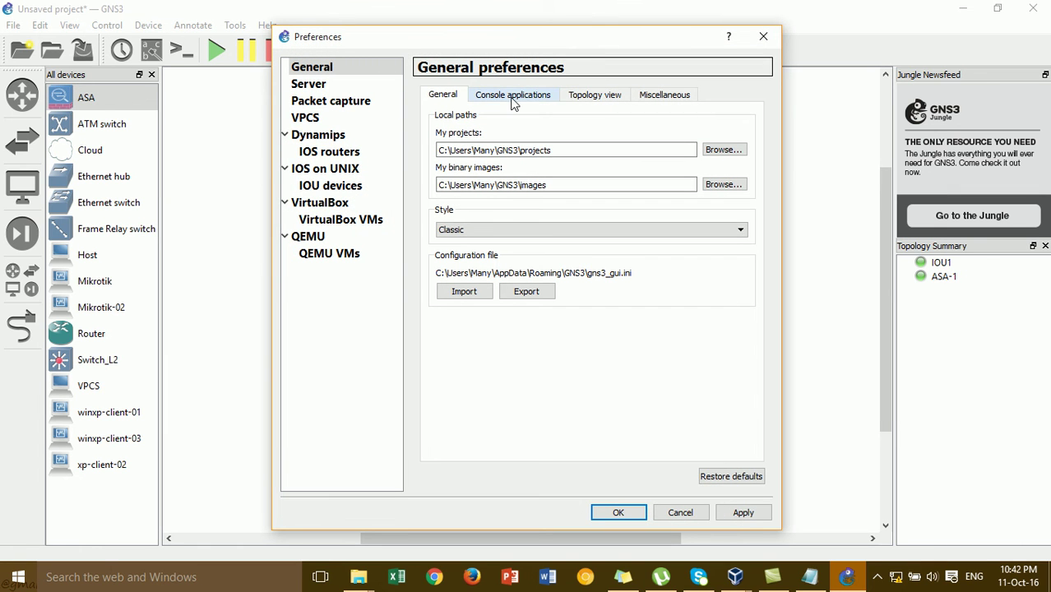
click(515, 98)
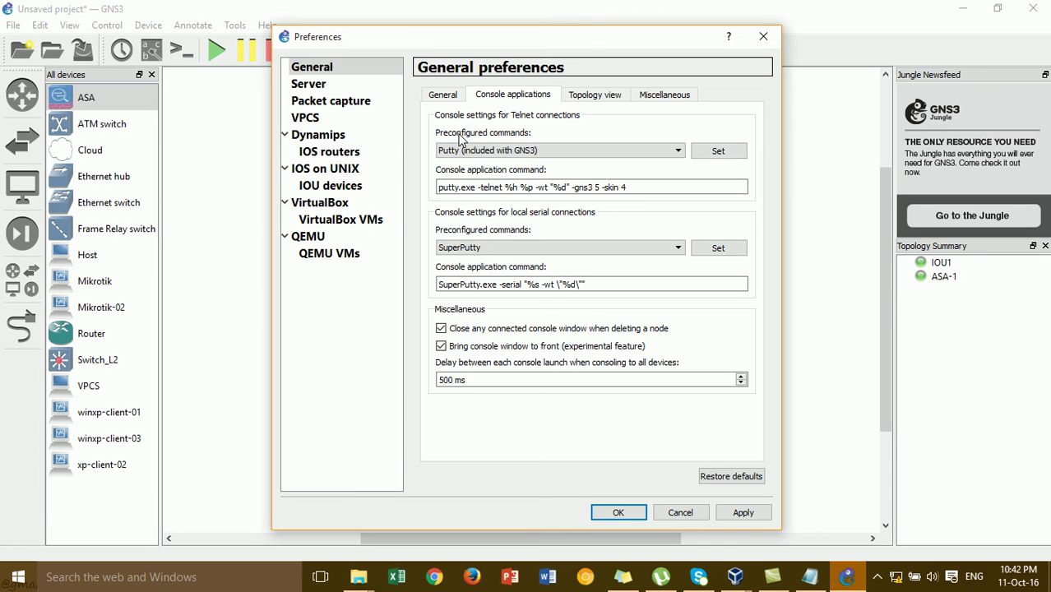
click(507, 150)
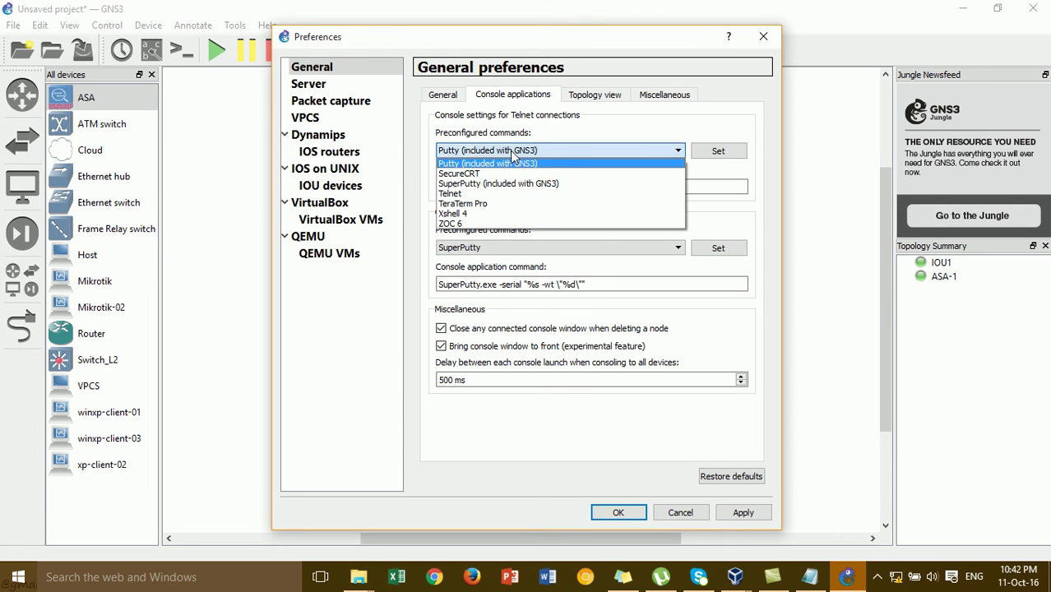
click(507, 175)
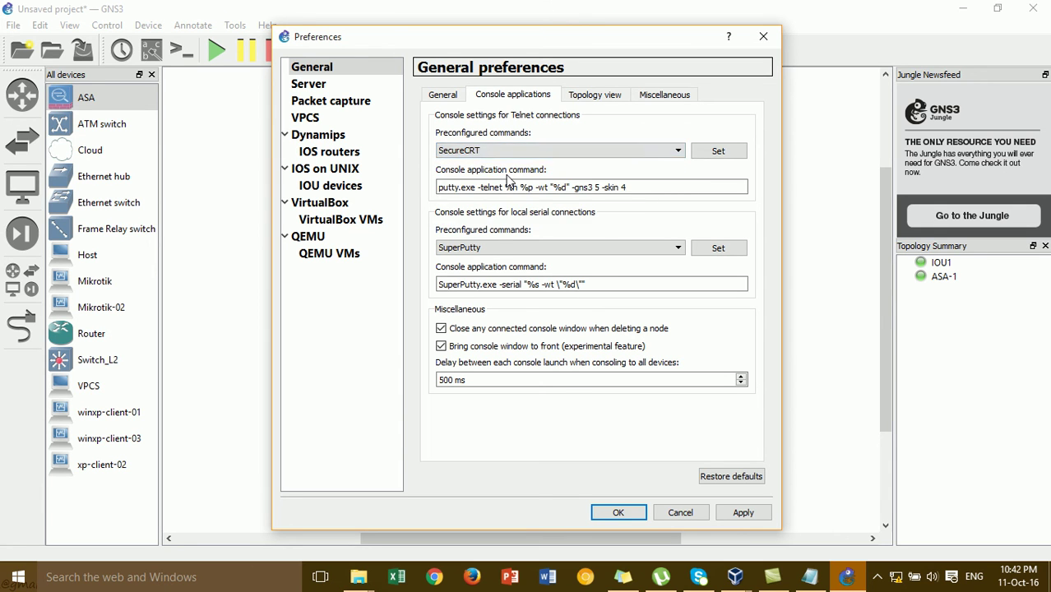
click(550, 188)
Switch to File Explorer, open the properties of the SecureCRT 7.1 desktop shortcut, and move the dialog toward the middle.
click(949, 10)
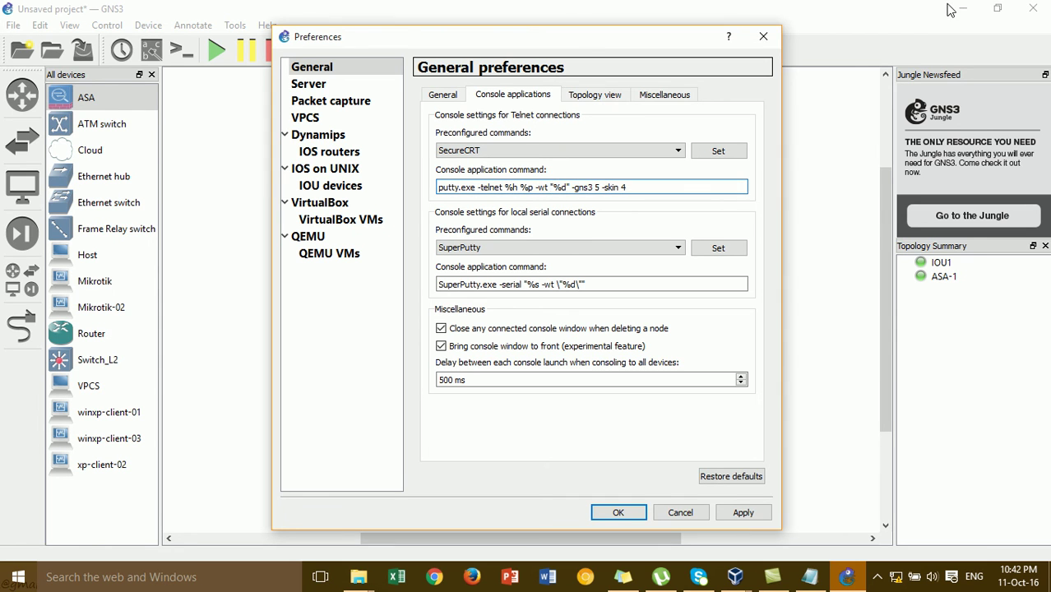
click(366, 582)
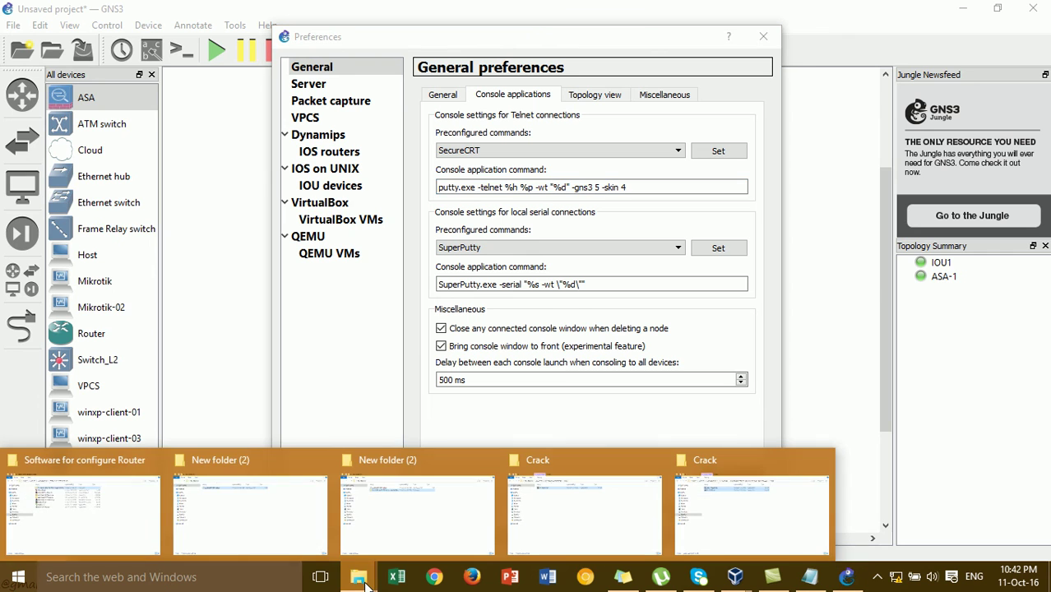
click(116, 504)
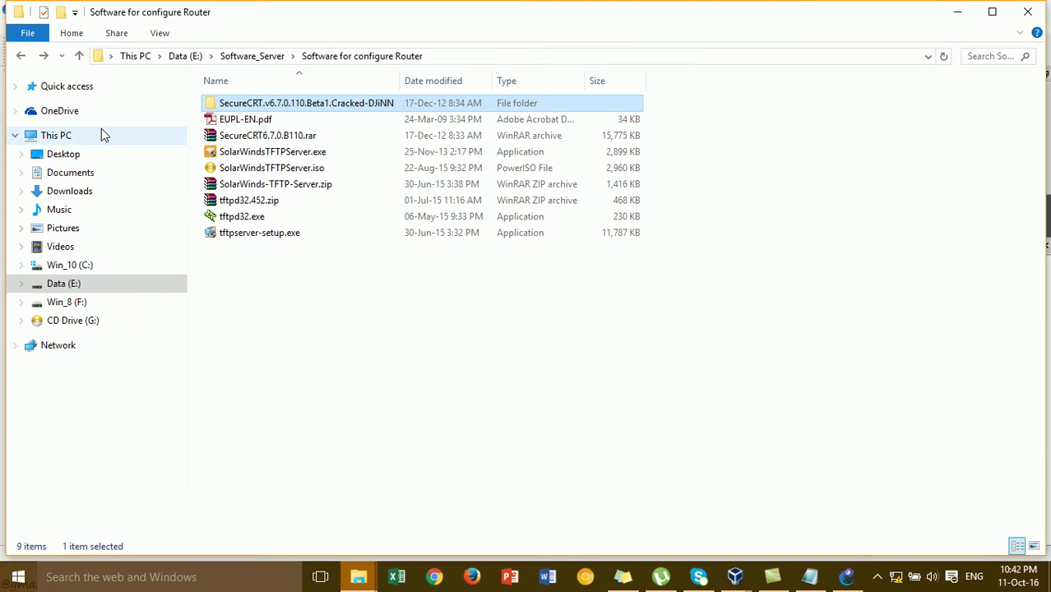
click(103, 157)
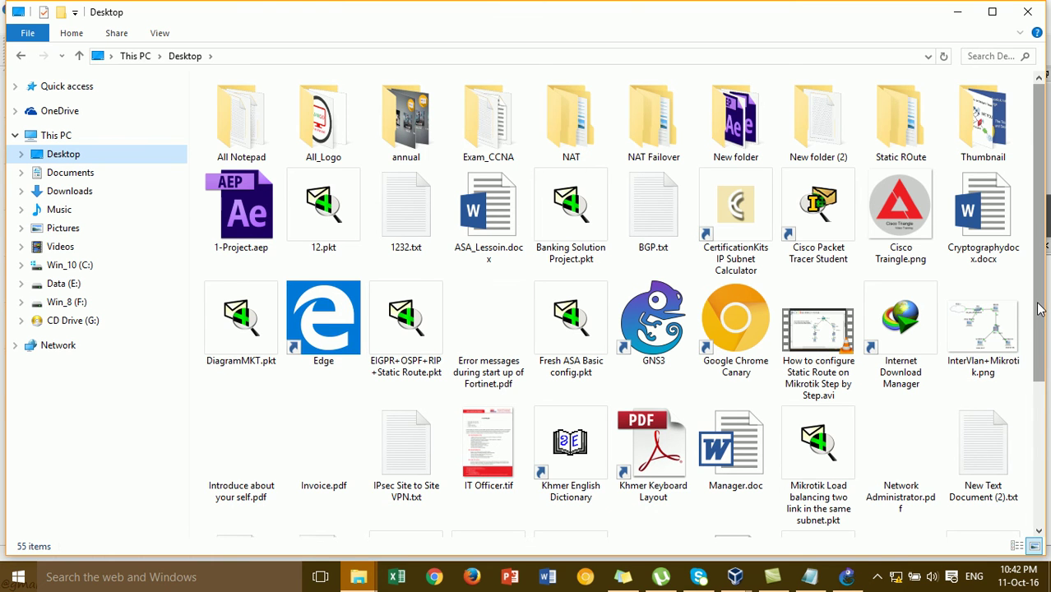
drag(1040, 308, 1041, 502)
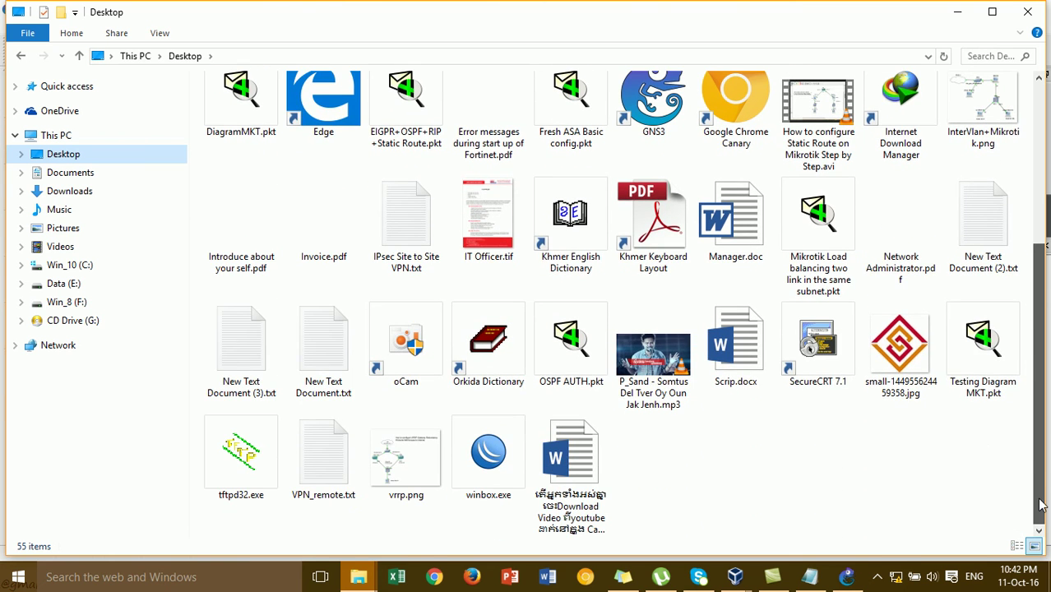
right_click(836, 367)
click(868, 549)
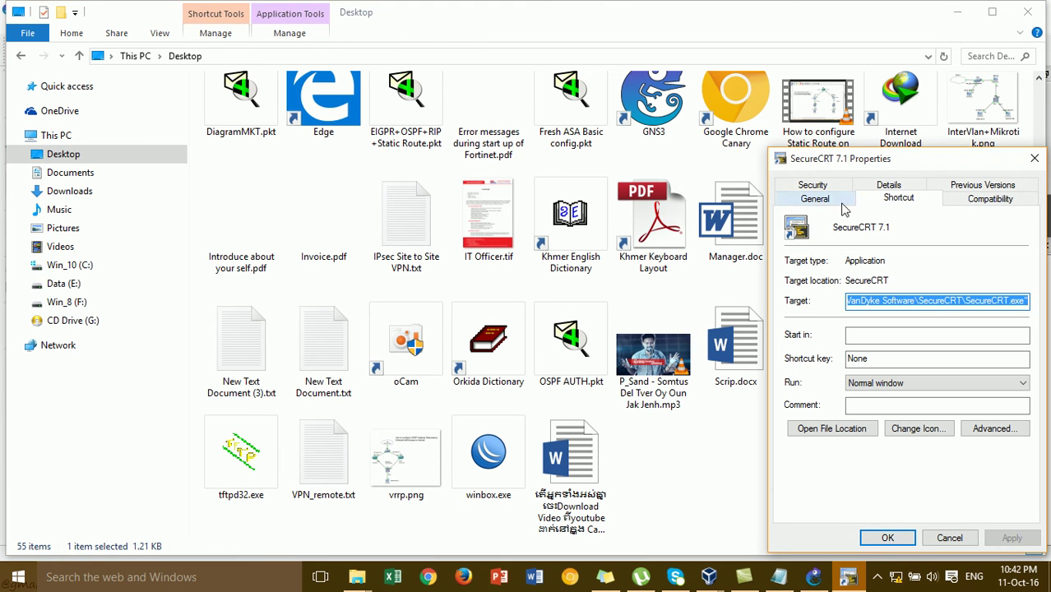
drag(864, 167, 650, 98)
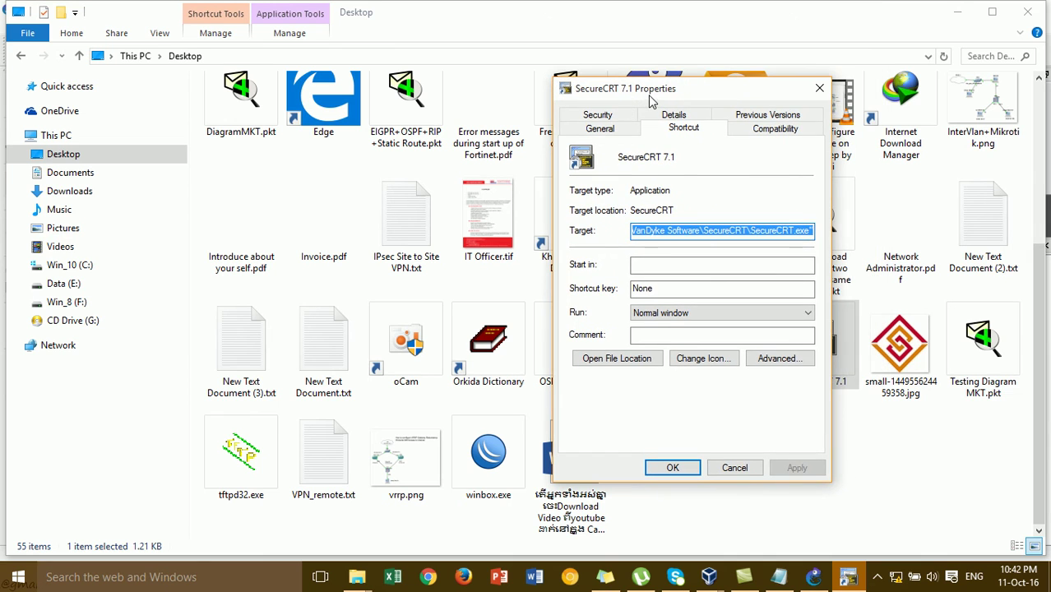
Copy the shortcut's full target path to SecureCRT.exe without the quotation marks and close its properties.
click(749, 233)
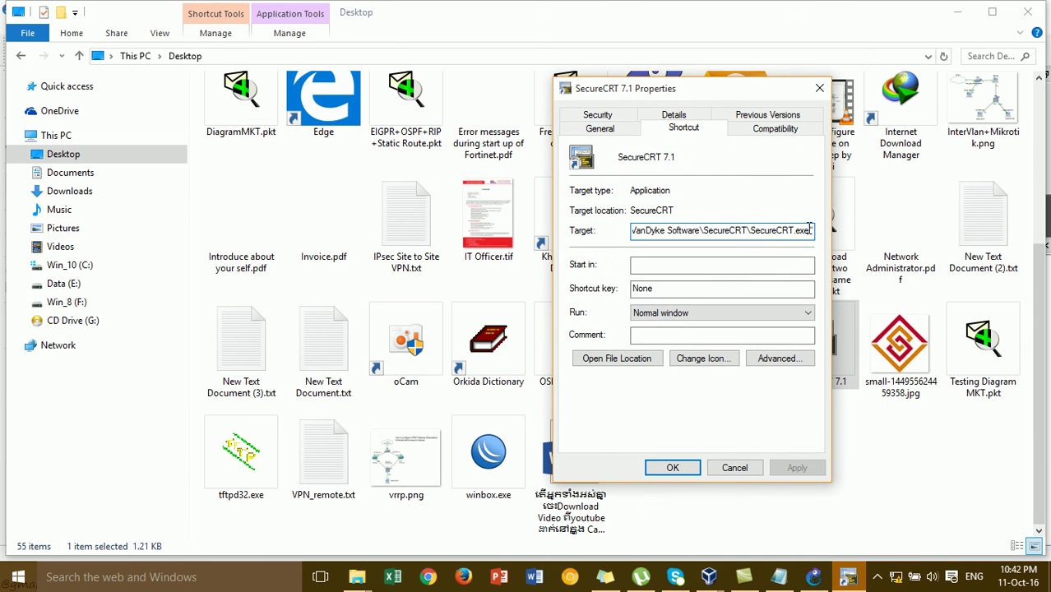
drag(809, 230, 588, 194)
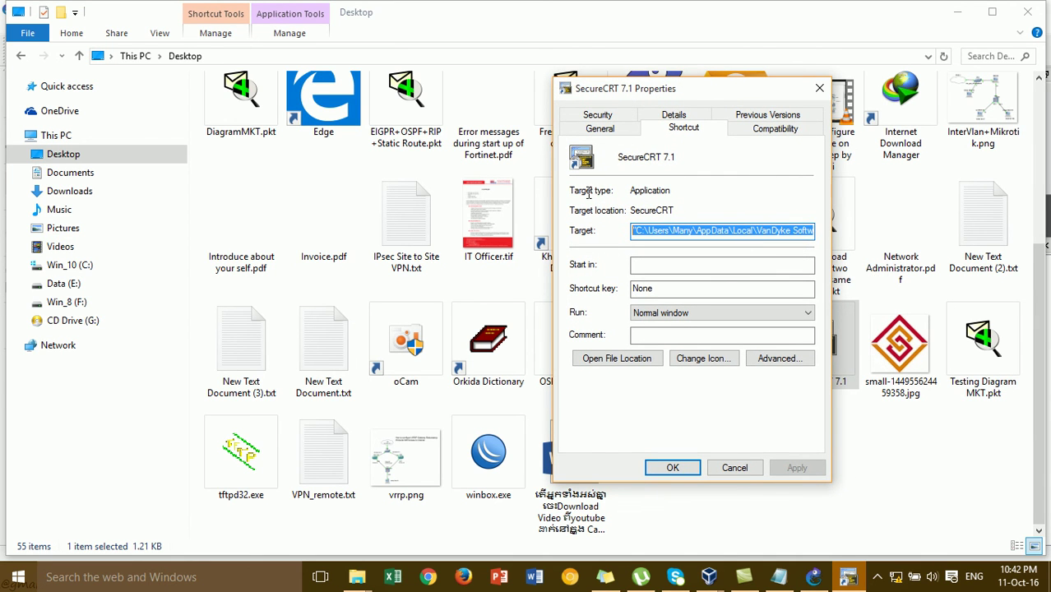
right_click(647, 234)
click(683, 278)
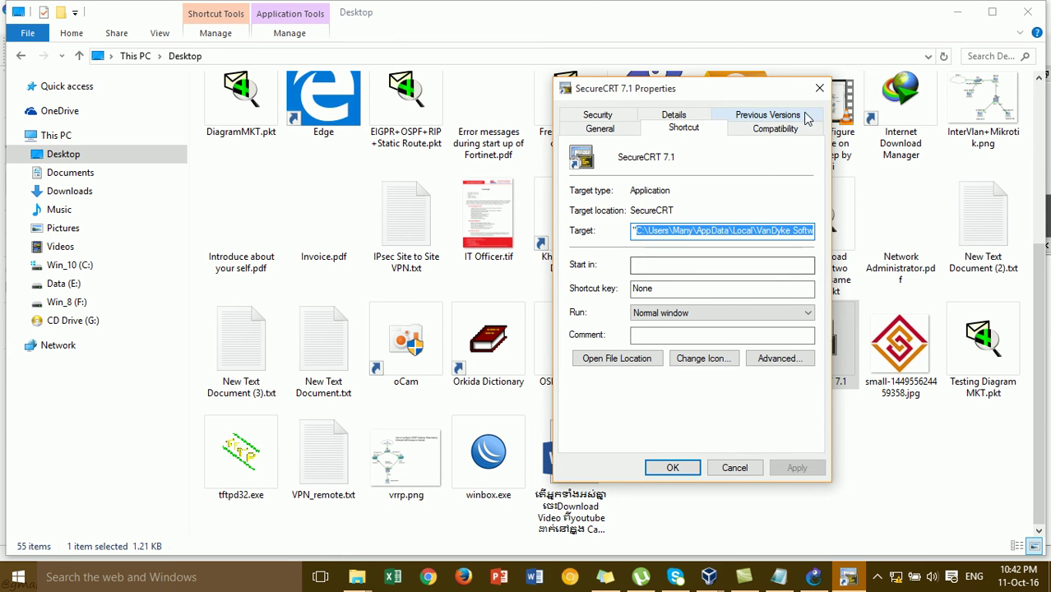
click(819, 88)
Return to GNS3, replace the Telnet console application command with the copied SecureCRT.exe path, and apply it.
click(847, 578)
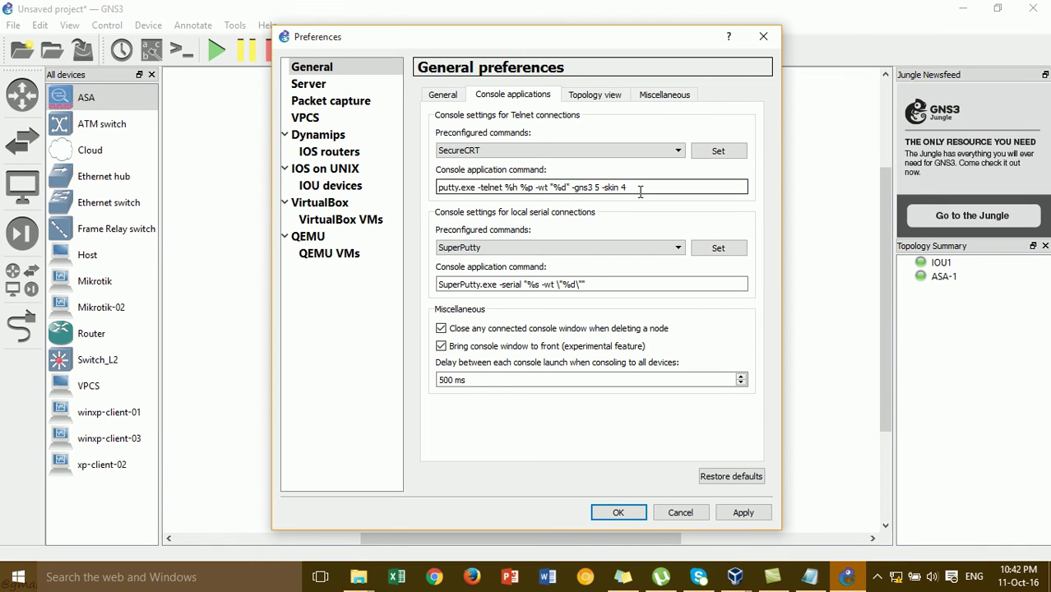
key(ctrl+a)
key(ctrl+v)
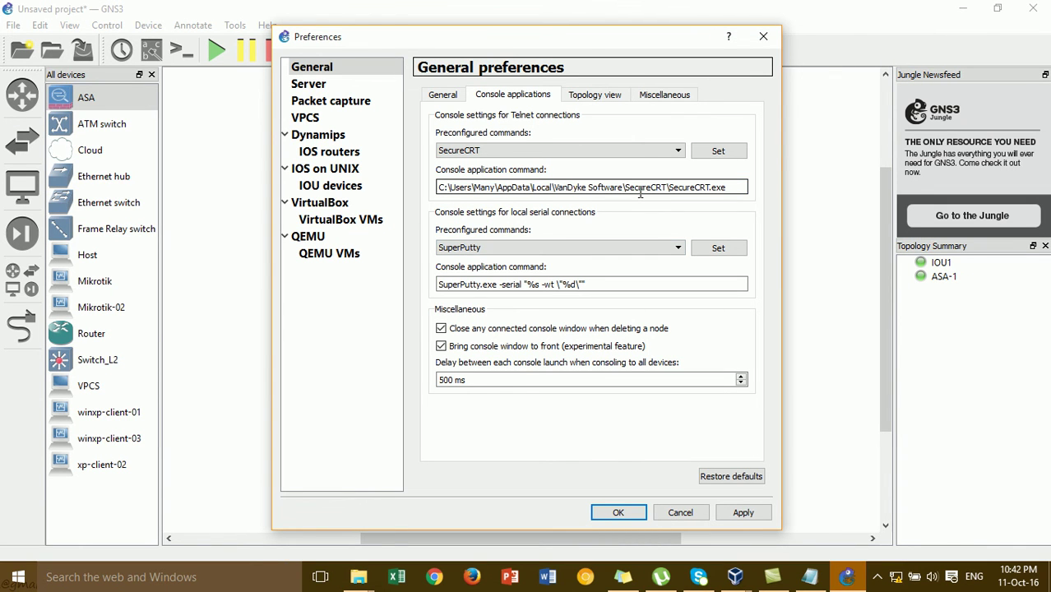
click(743, 510)
Open Code SecureCRT Add.txt from New folder (2) in File Explorer.
click(809, 578)
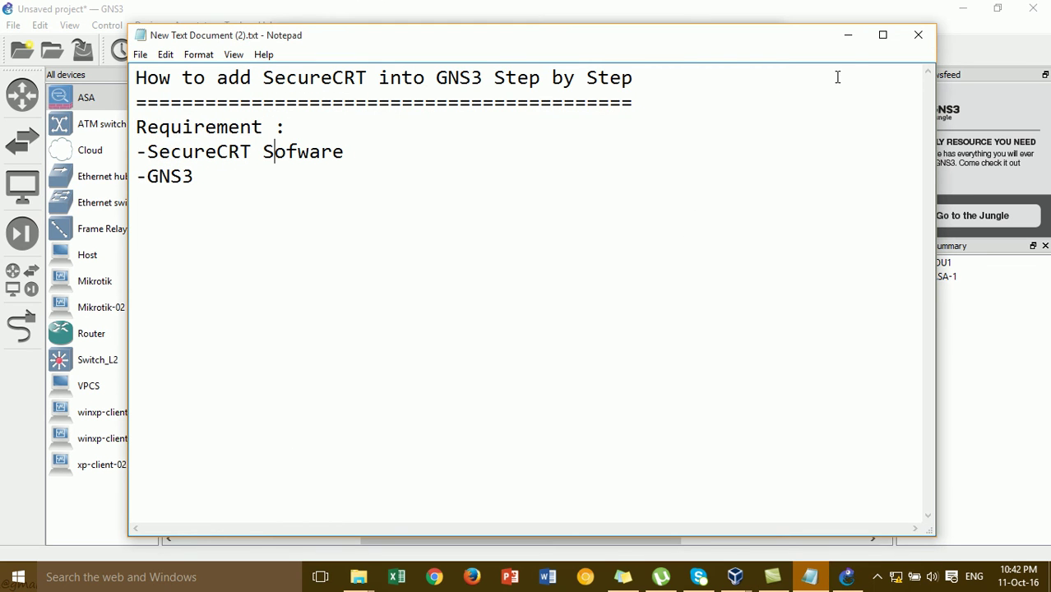
click(847, 35)
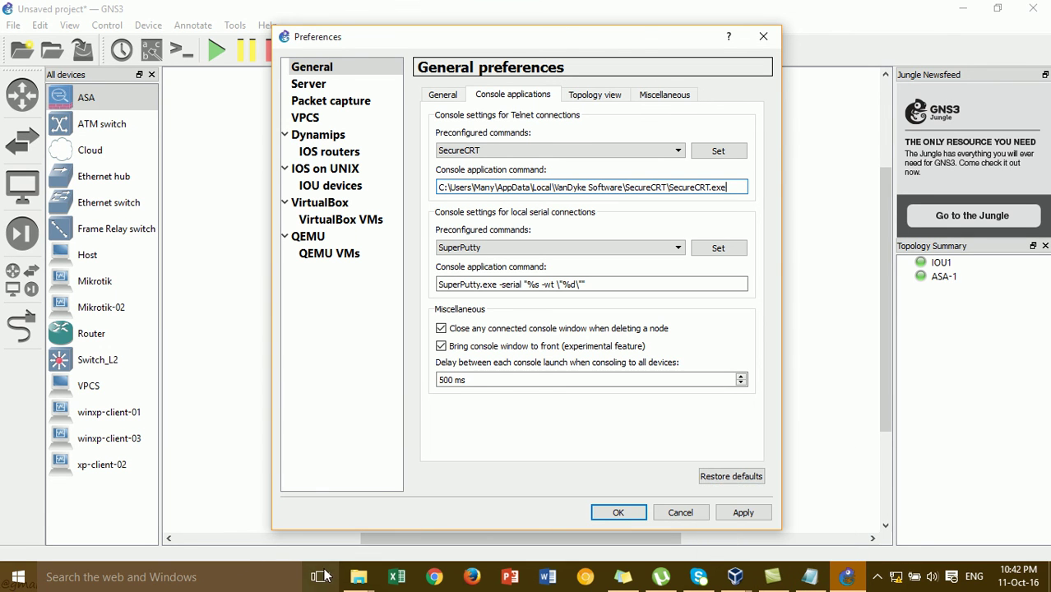
click(358, 579)
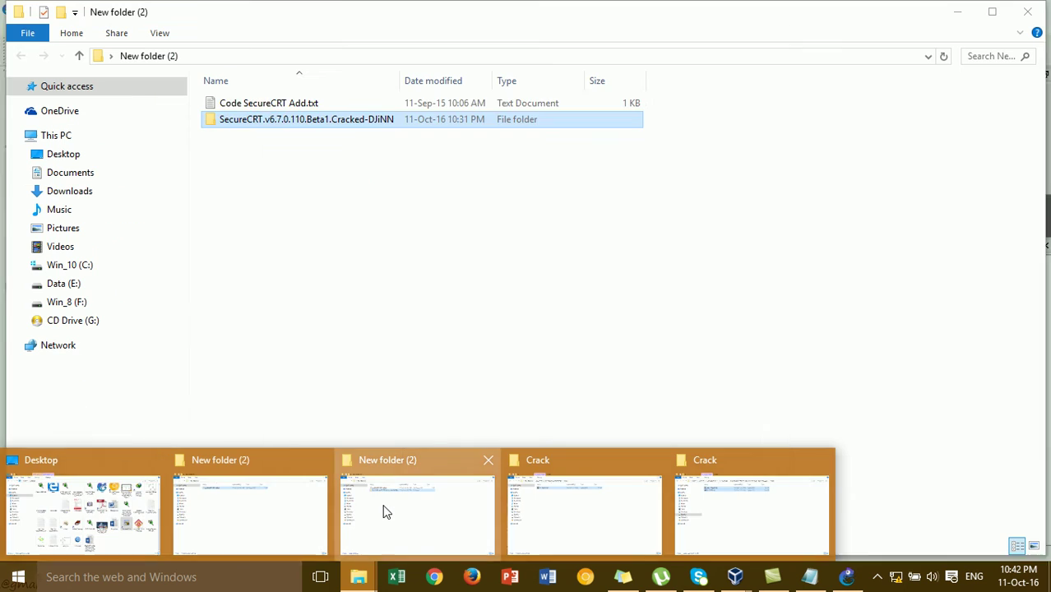
click(383, 510)
double_click(305, 121)
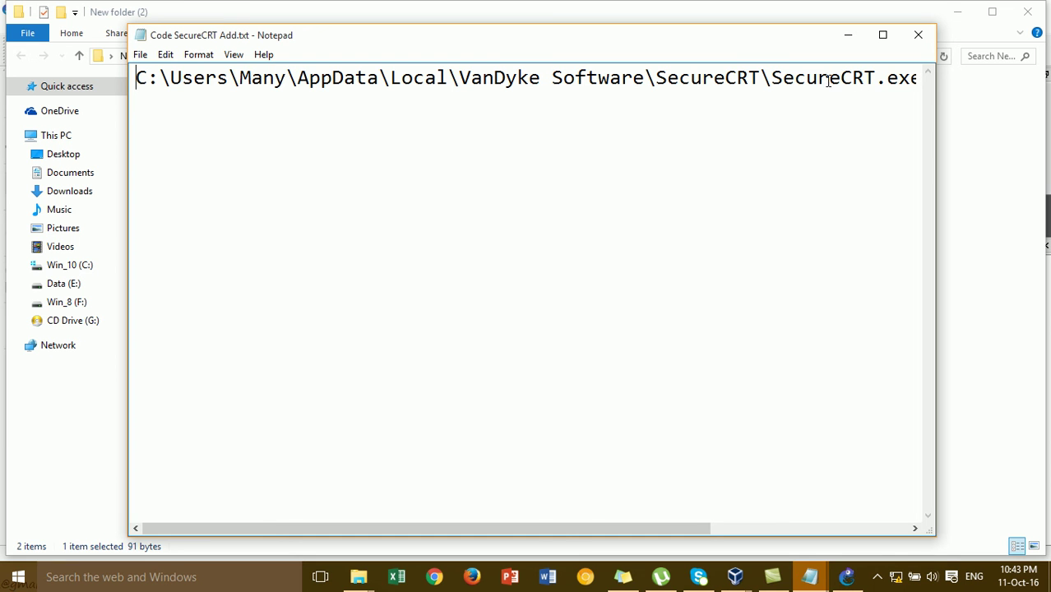
Copy the arguments "/T /N %d /telnet %h %p" that follow SecureCRT.exe in the text file.
drag(620, 529, 899, 458)
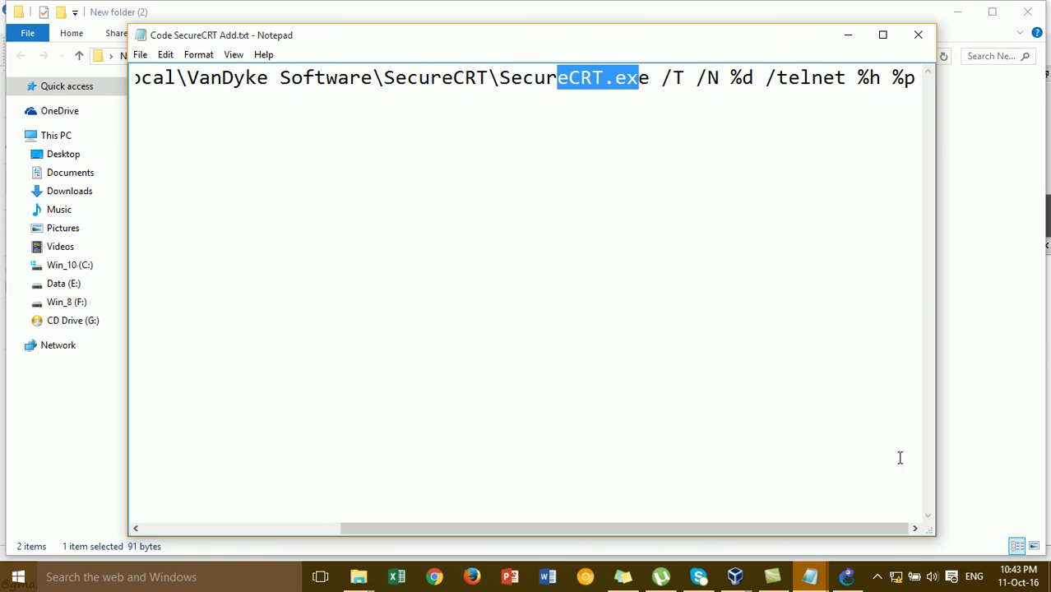
click(792, 298)
drag(663, 79, 922, 85)
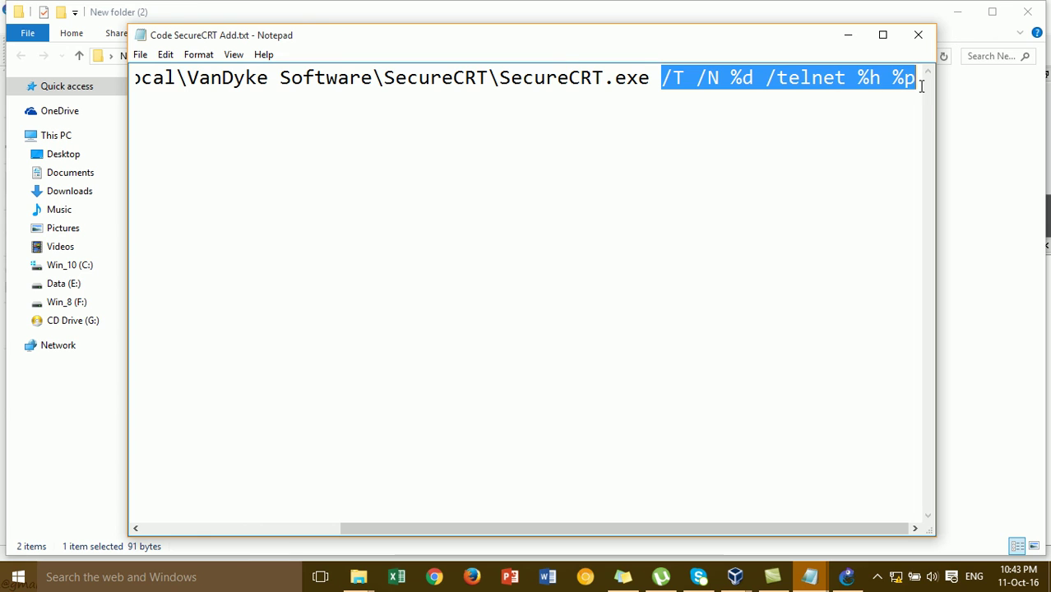
right_click(870, 78)
click(895, 130)
Append "/T /N %d /telnet %h %p" after the SecureCRT.exe path in GNS3's Telnet console command and save the preferences.
click(846, 576)
click(738, 188)
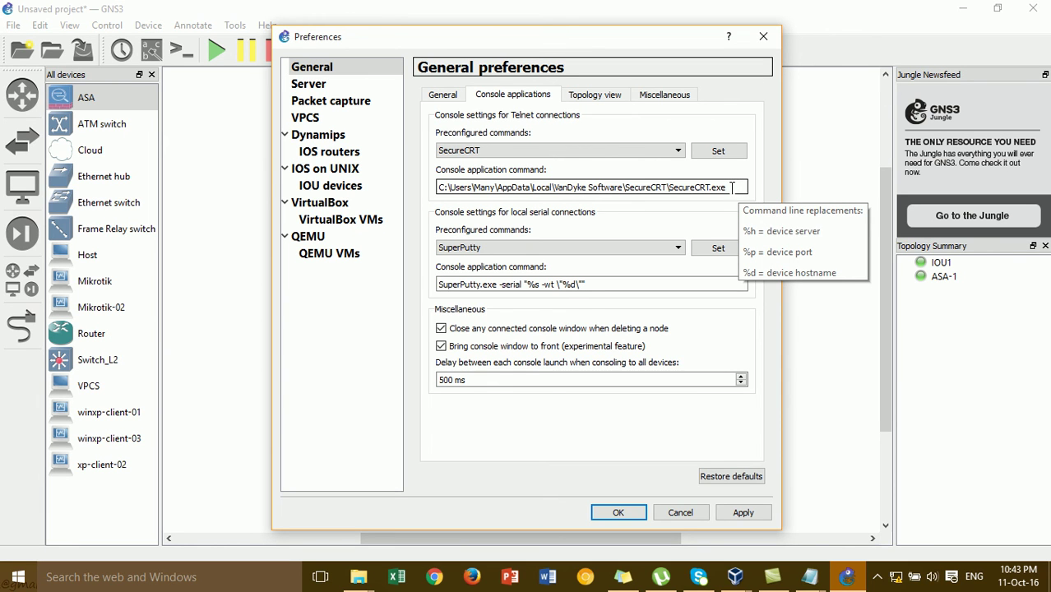
key(ctrl+v)
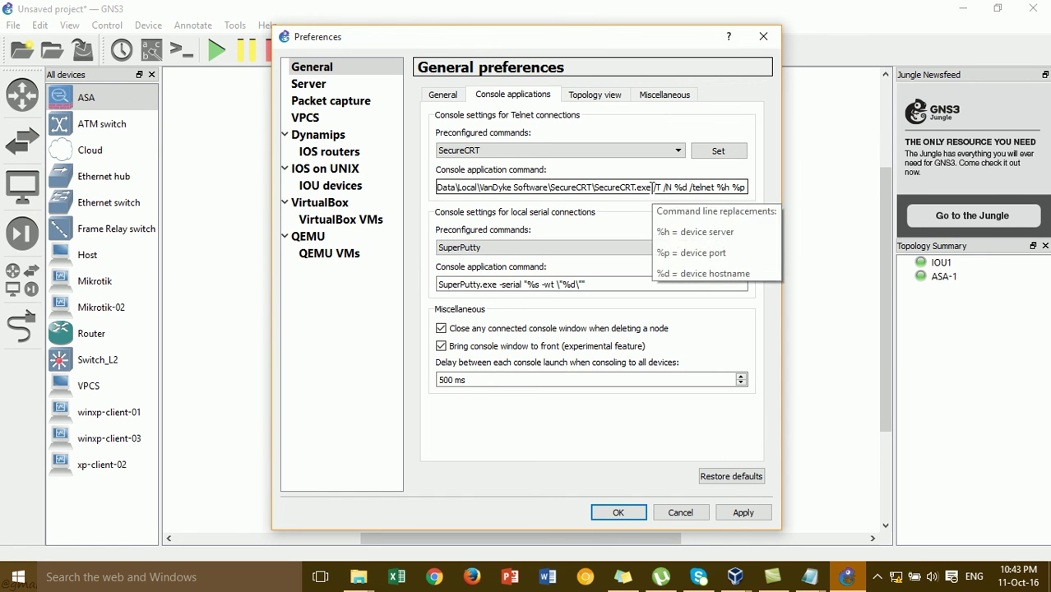
drag(652, 188, 360, 177)
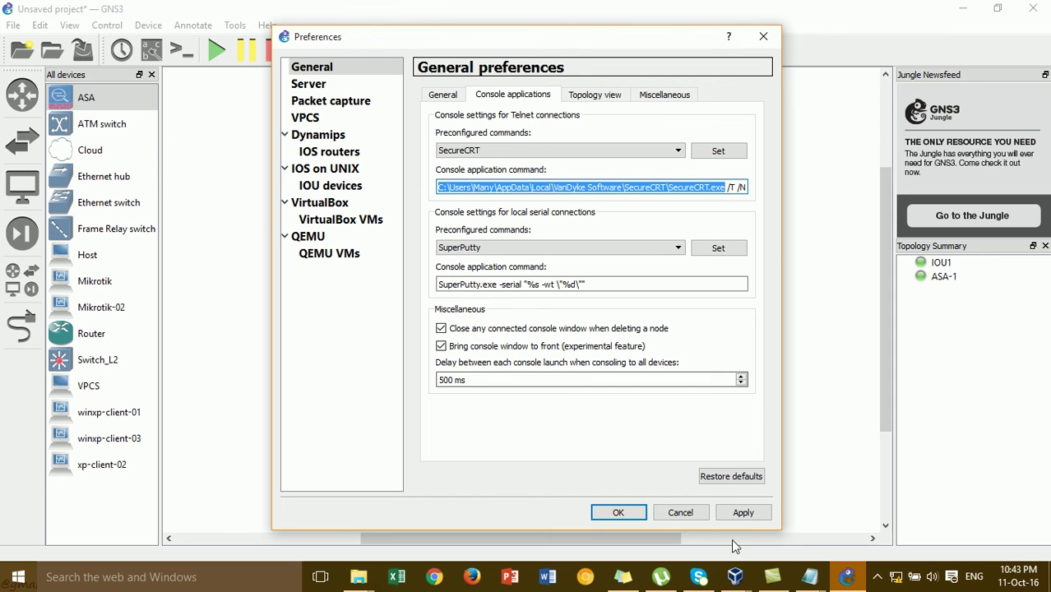
click(618, 512)
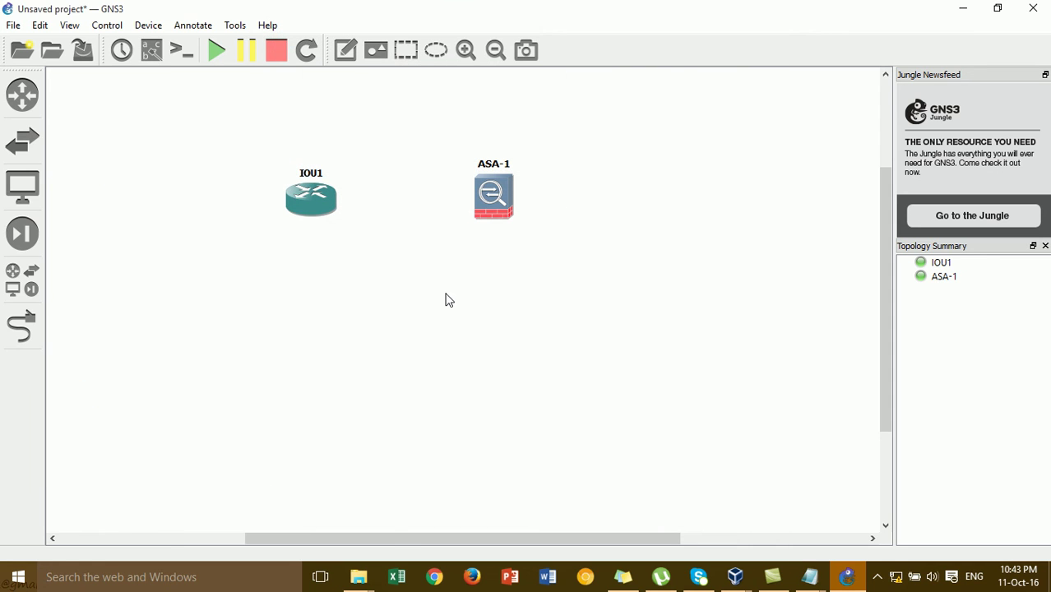
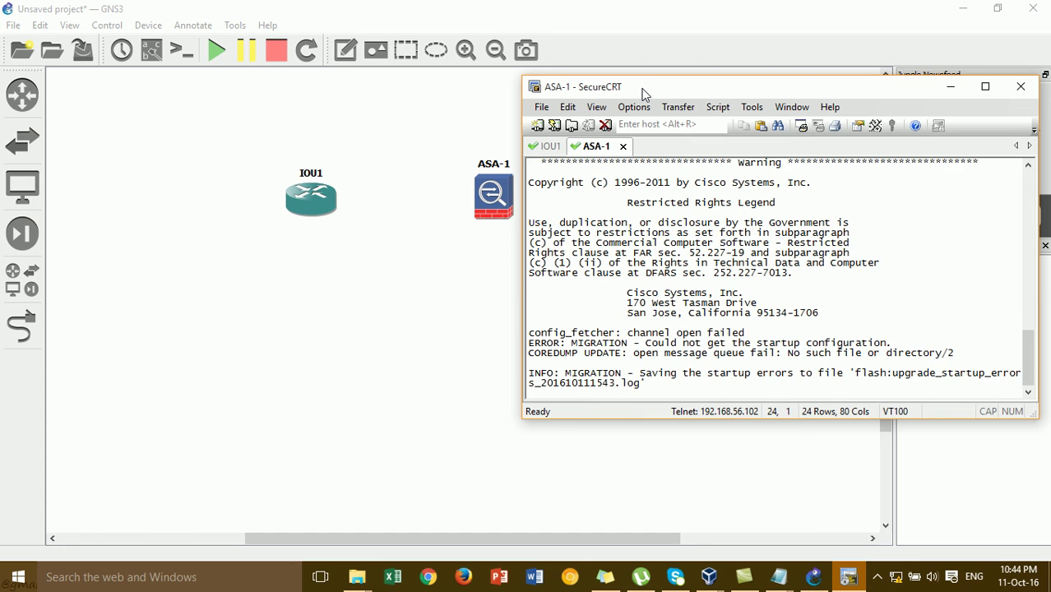
Switch back and forth between the IOU1 and ASA-1 sessions in the SecureCRT window.
click(549, 146)
click(598, 148)
click(550, 147)
click(596, 147)
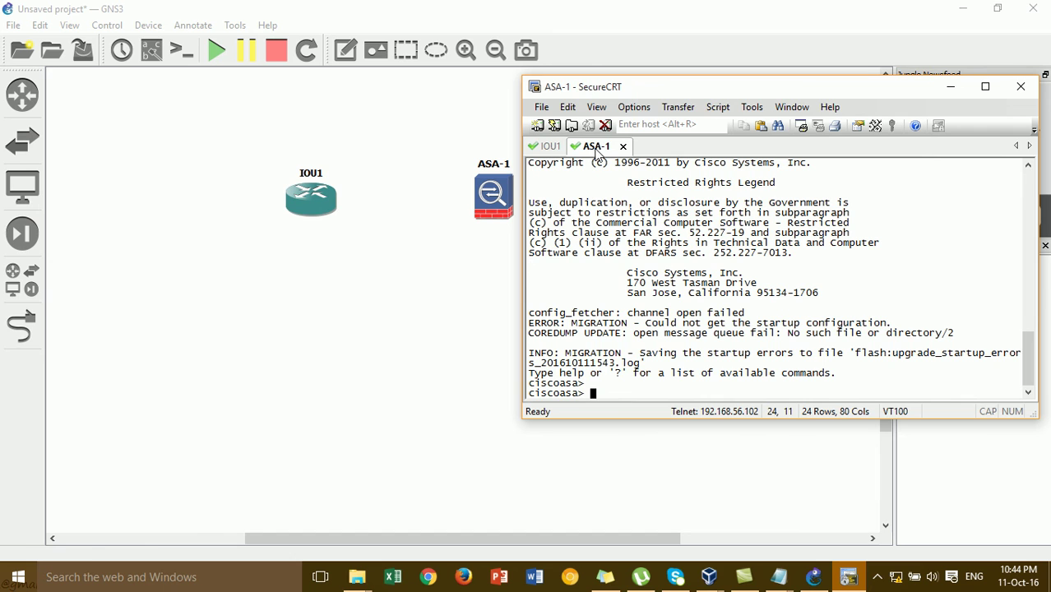
Add a Switch_L2 device to the GNS3 workspace below IOU1 and start it.
click(16, 297)
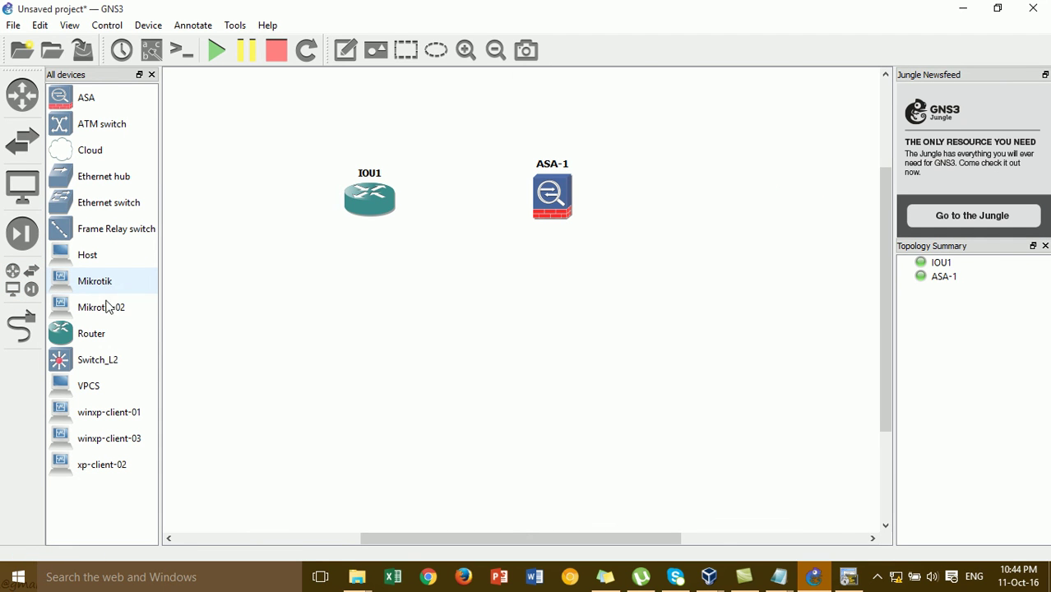
drag(116, 369, 405, 311)
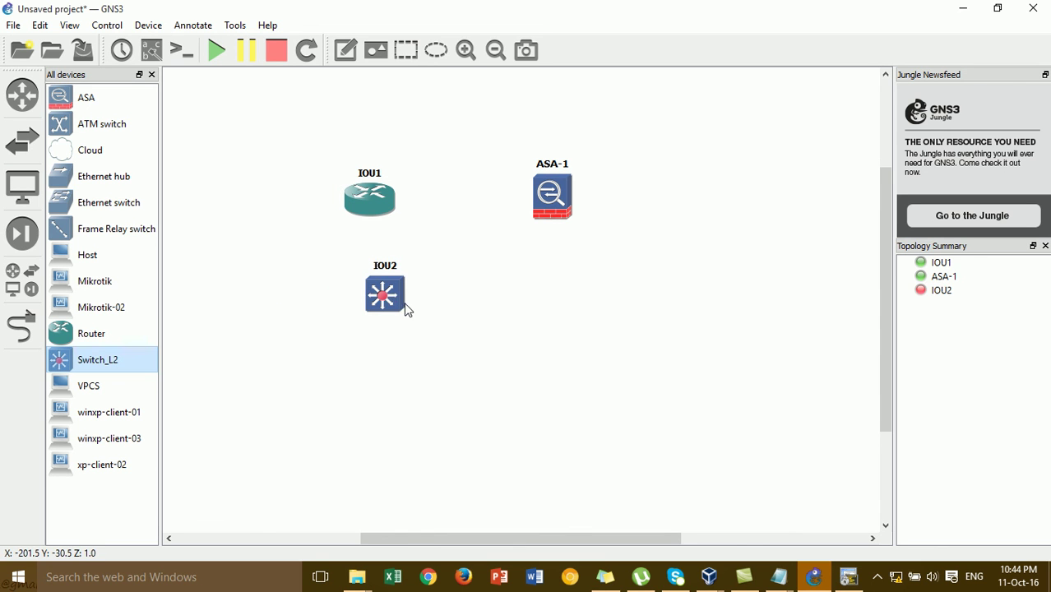
right_click(392, 294)
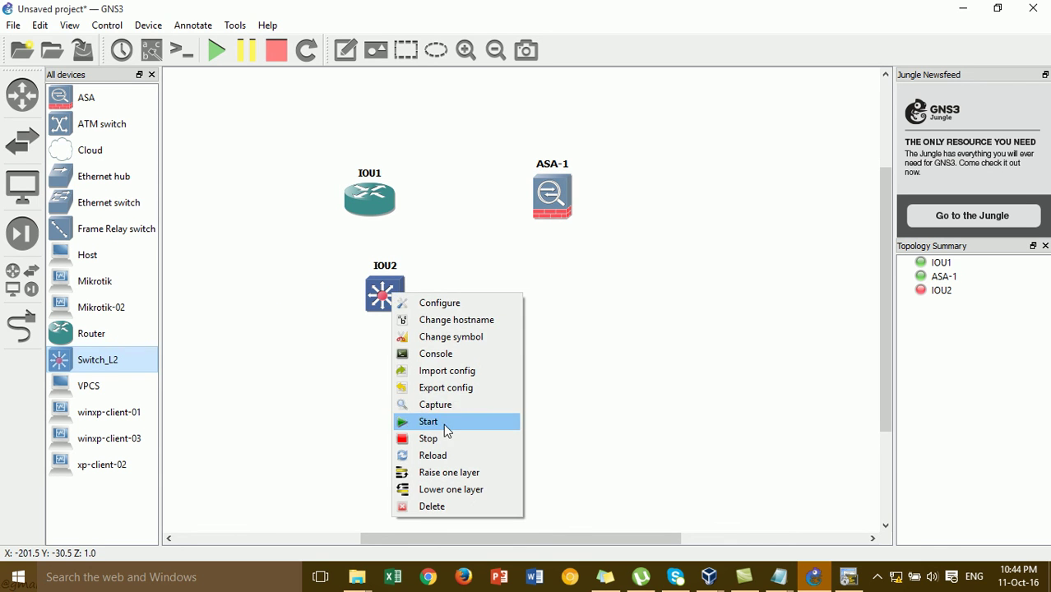
click(445, 421)
Open the new switch's console and move the SecureCRT window clear of the devices.
right_click(383, 289)
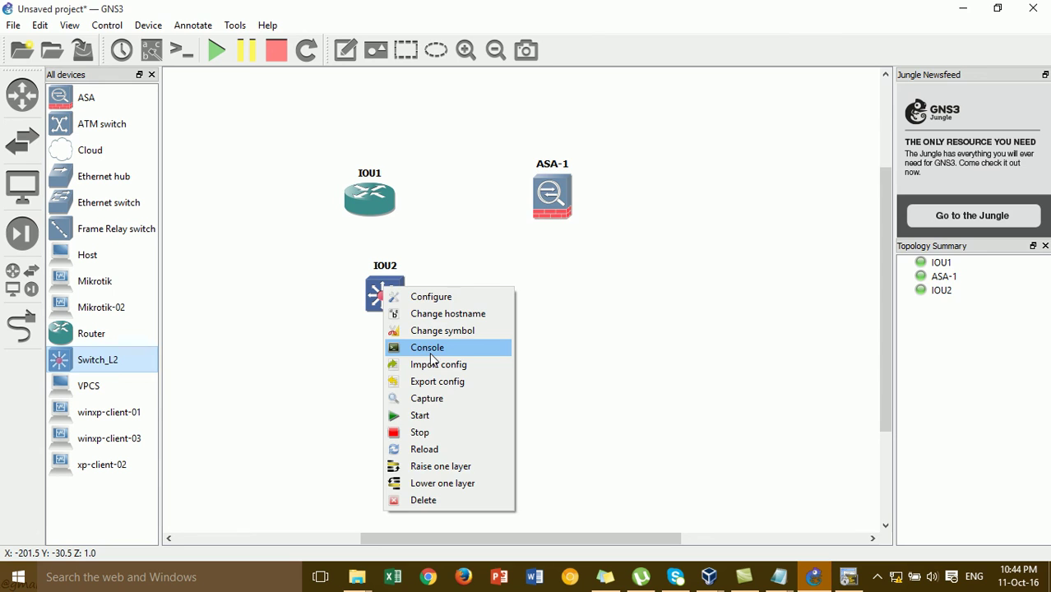
click(429, 352)
drag(653, 90, 738, 101)
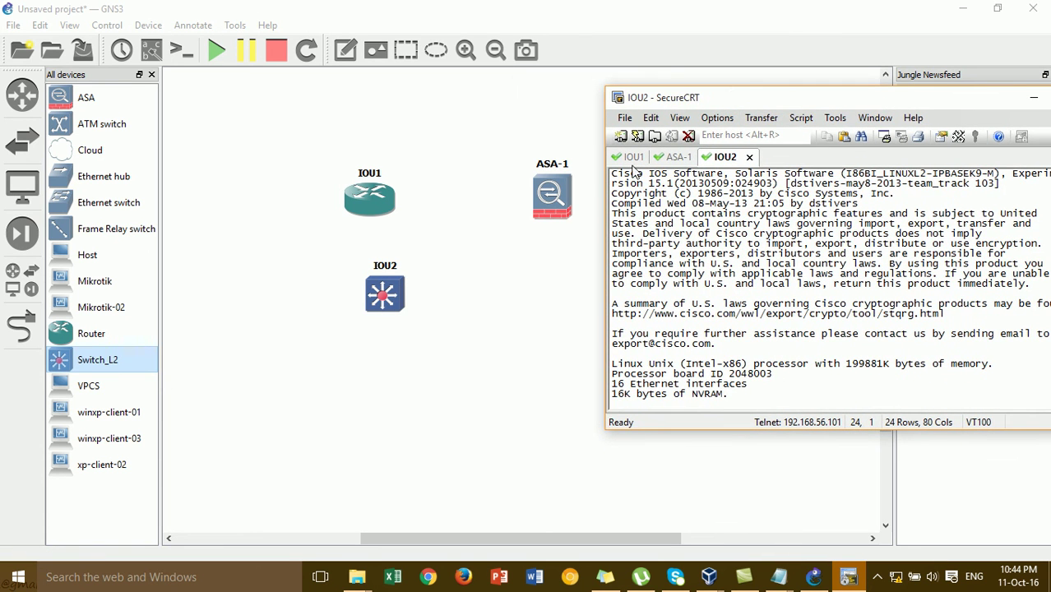
Look through the IOU1, ASA-1, and IOU2 sessions in the shared SecureCRT window.
click(633, 160)
click(695, 157)
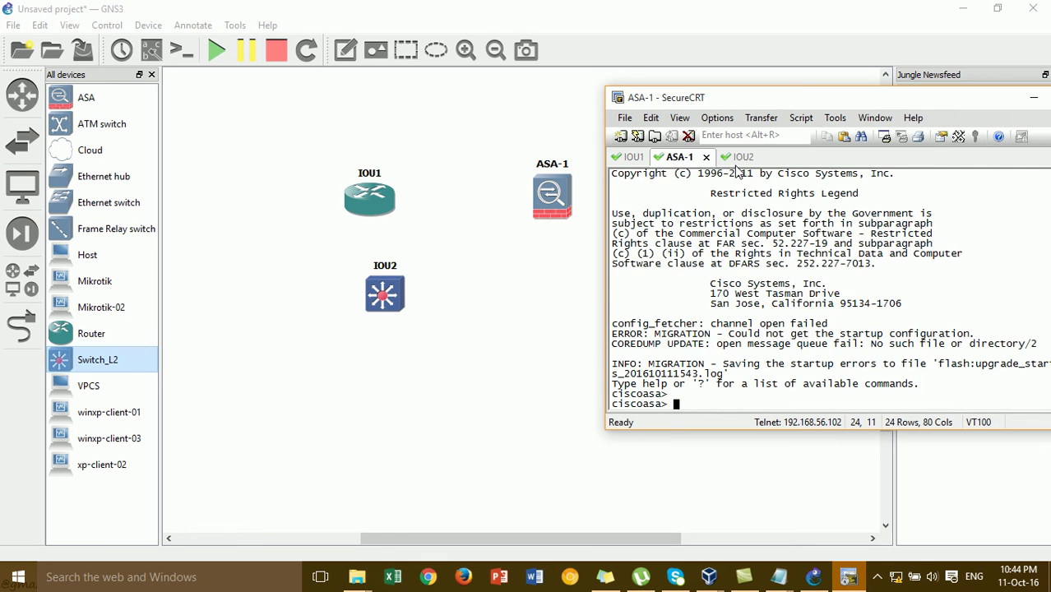
click(741, 157)
click(689, 161)
click(638, 161)
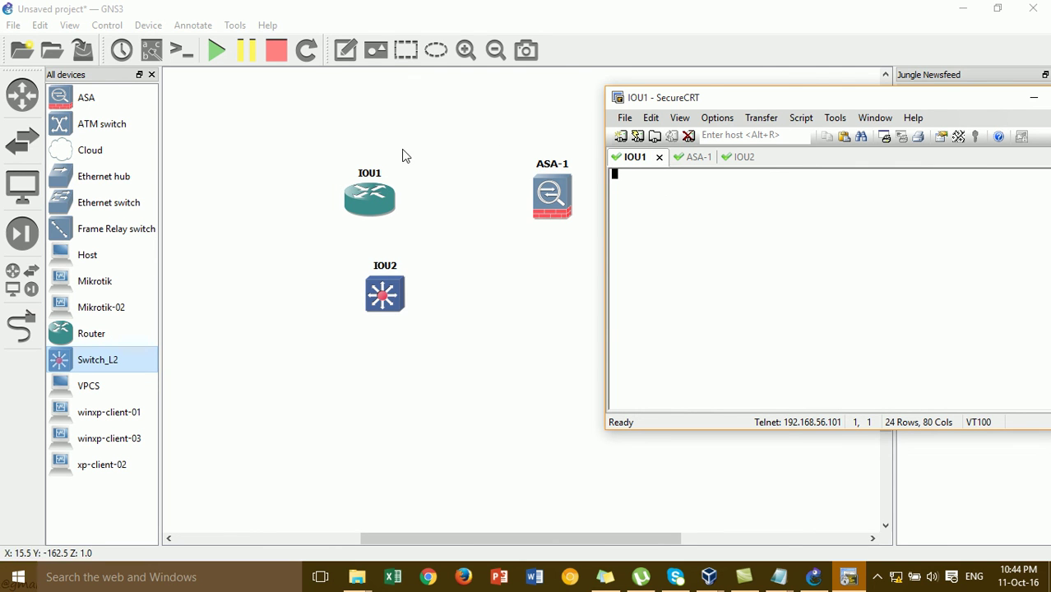
click(695, 159)
click(633, 157)
Move the SecureCRT window up over the workspace, and minimize it along with GNS3, the text file, and File Explorer.
drag(871, 99, 709, 27)
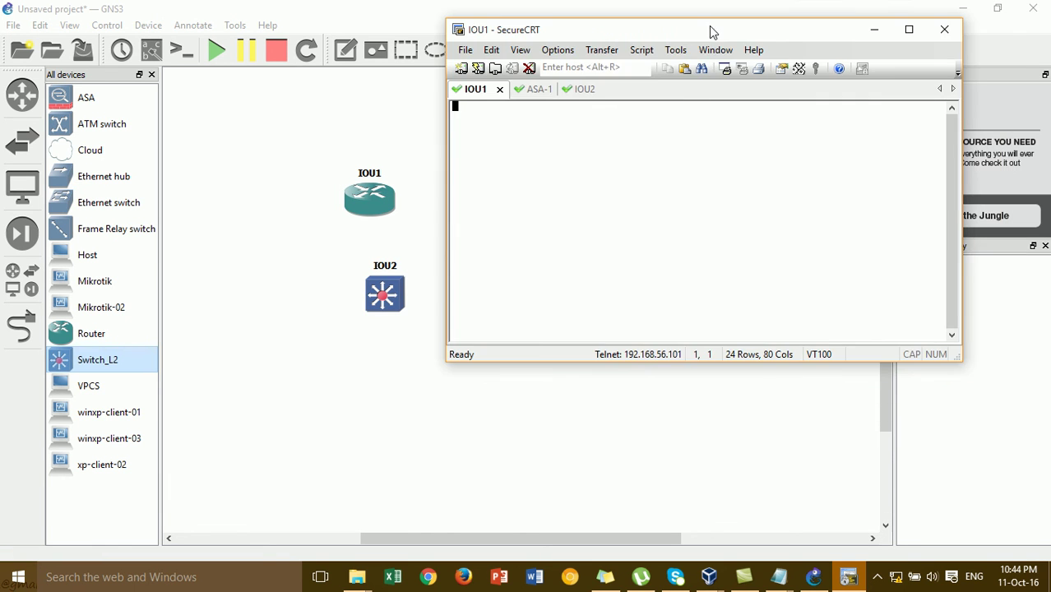
click(870, 31)
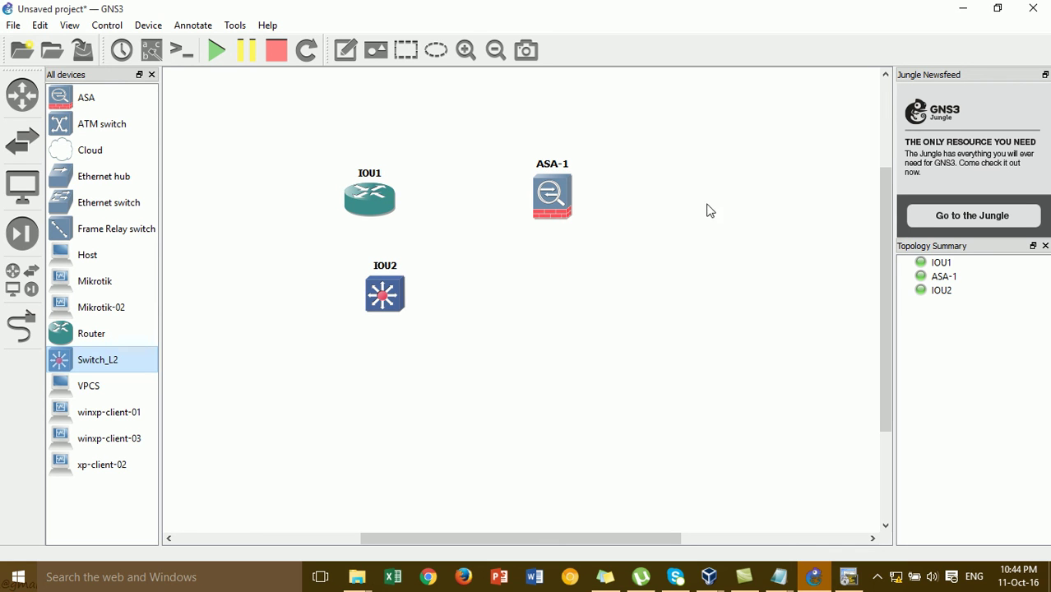
click(963, 10)
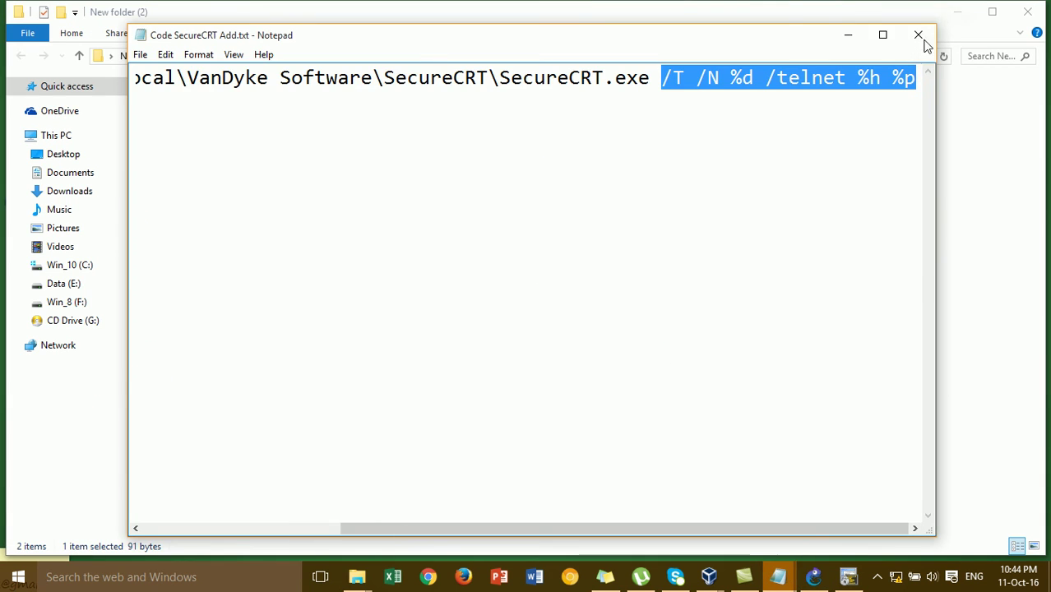
click(848, 34)
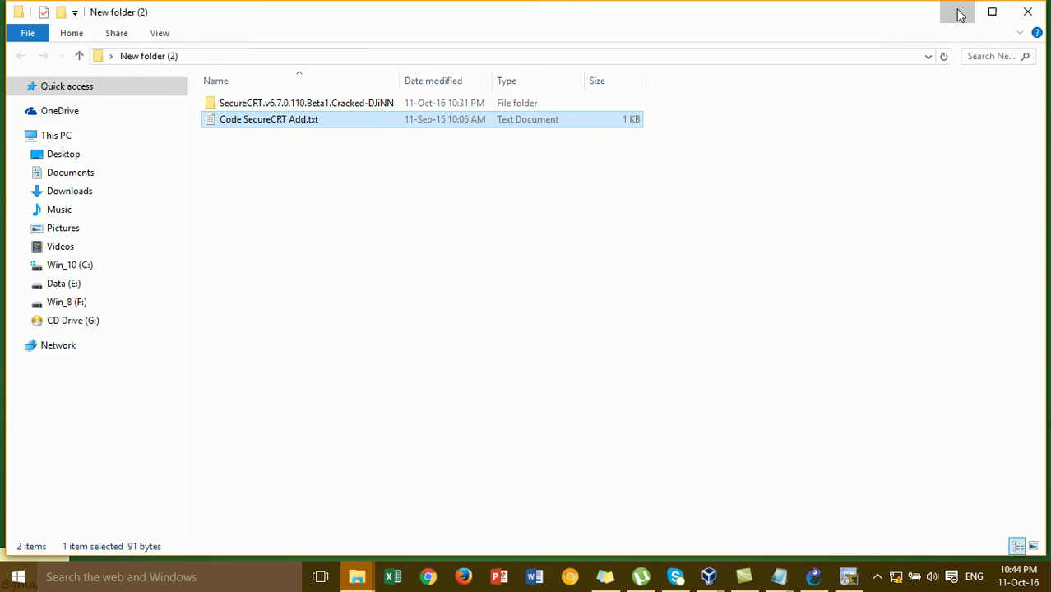
click(958, 14)
click(958, 12)
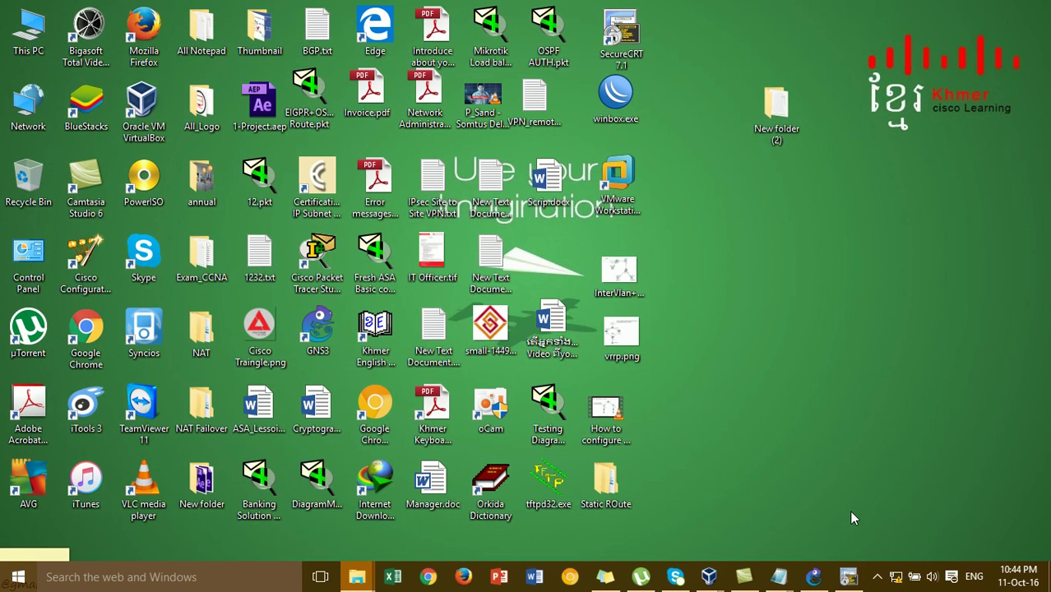